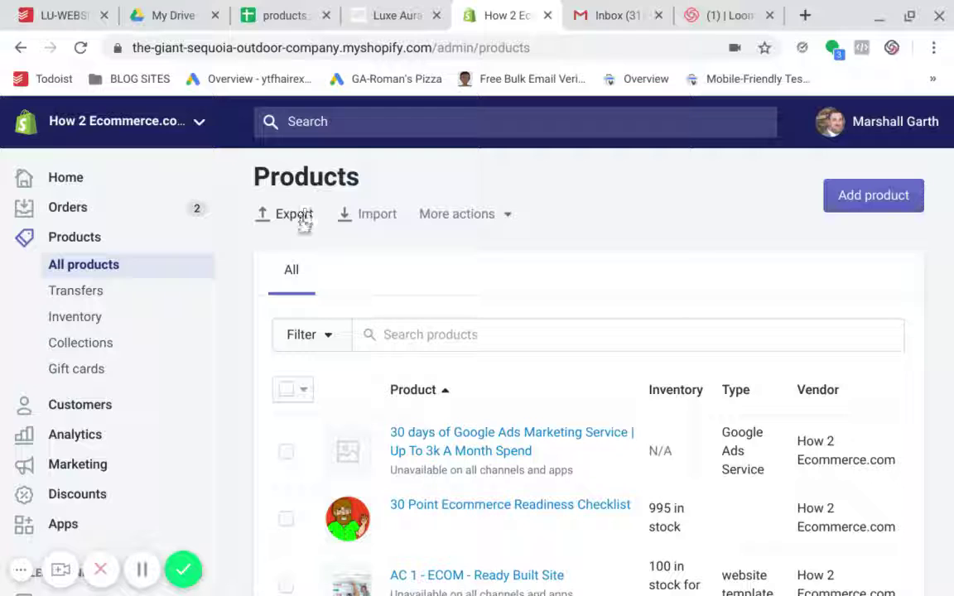
click(286, 453)
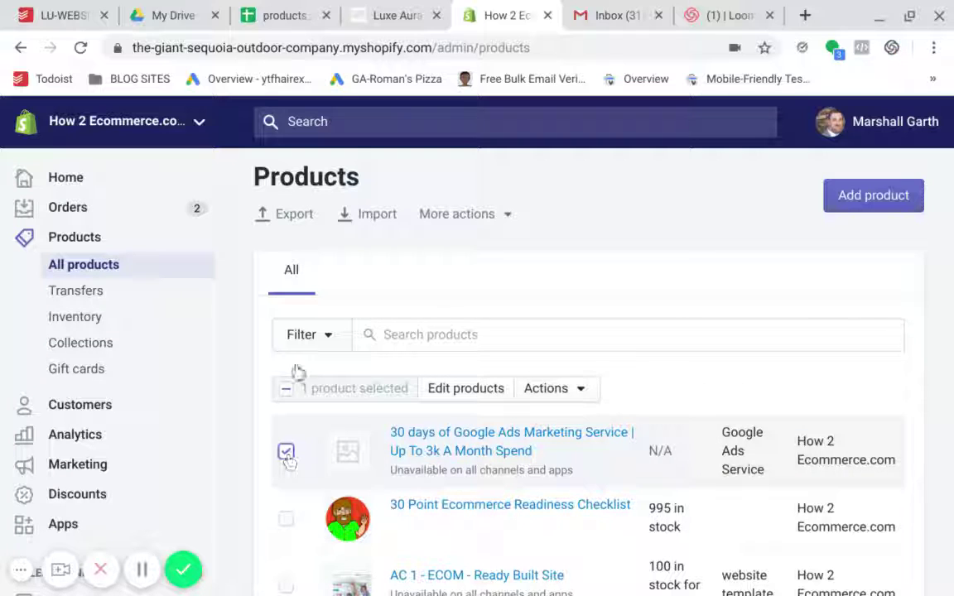
click(294, 215)
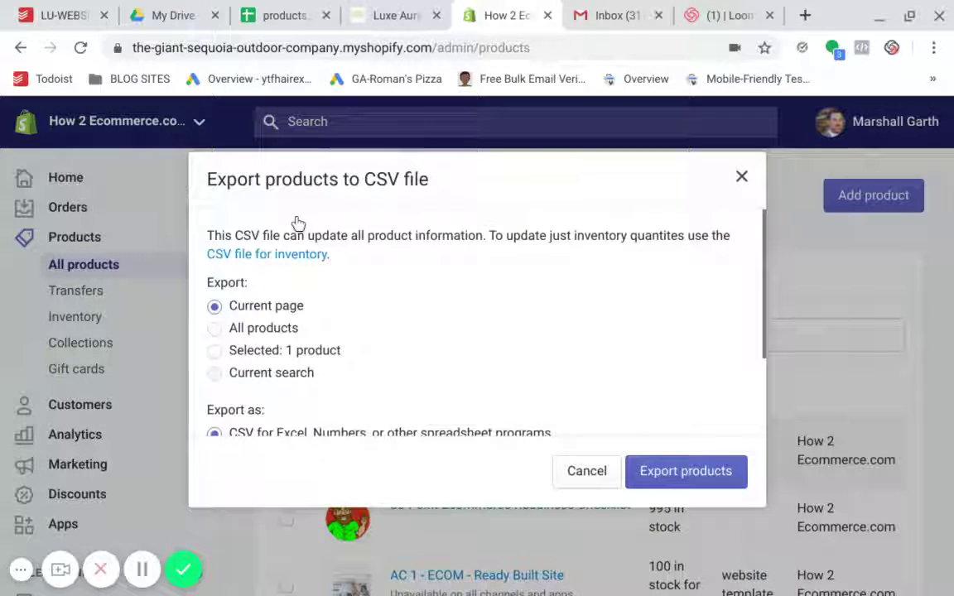
click(214, 350)
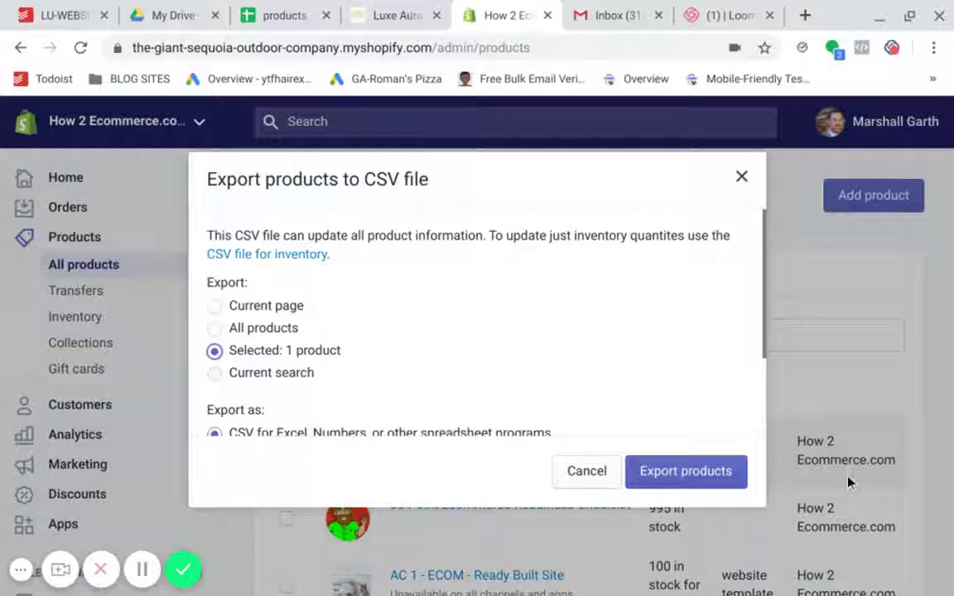
click(587, 471)
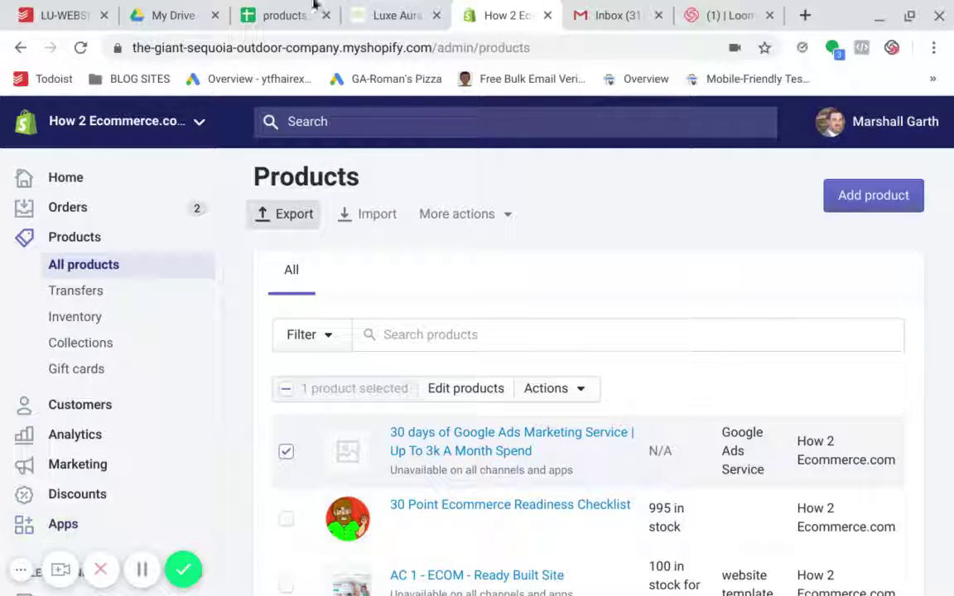
Switch to the products_export (1) spreadsheet in Google Sheets and look across its column headers.
click(269, 11)
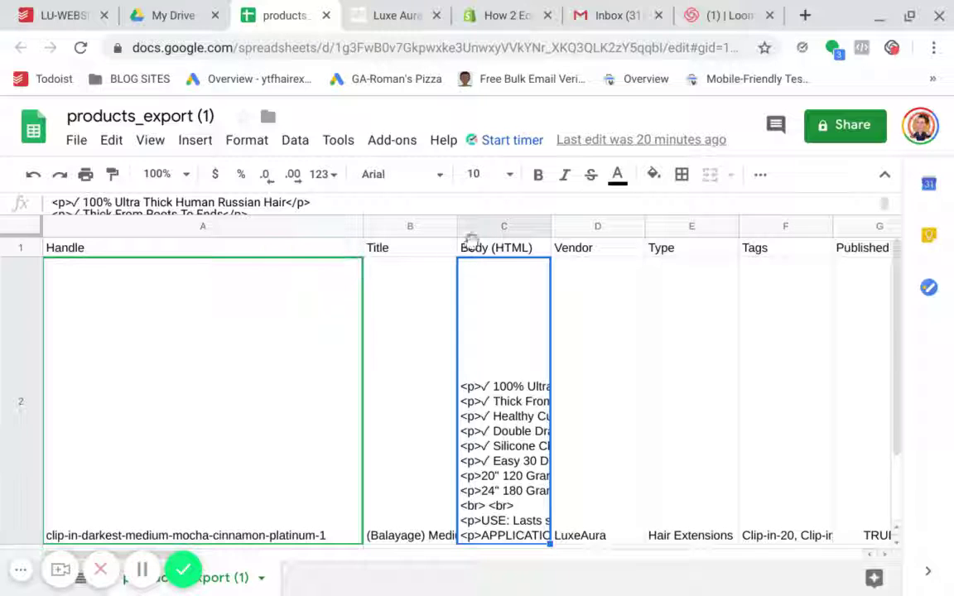
scroll(740, 259, right, 15)
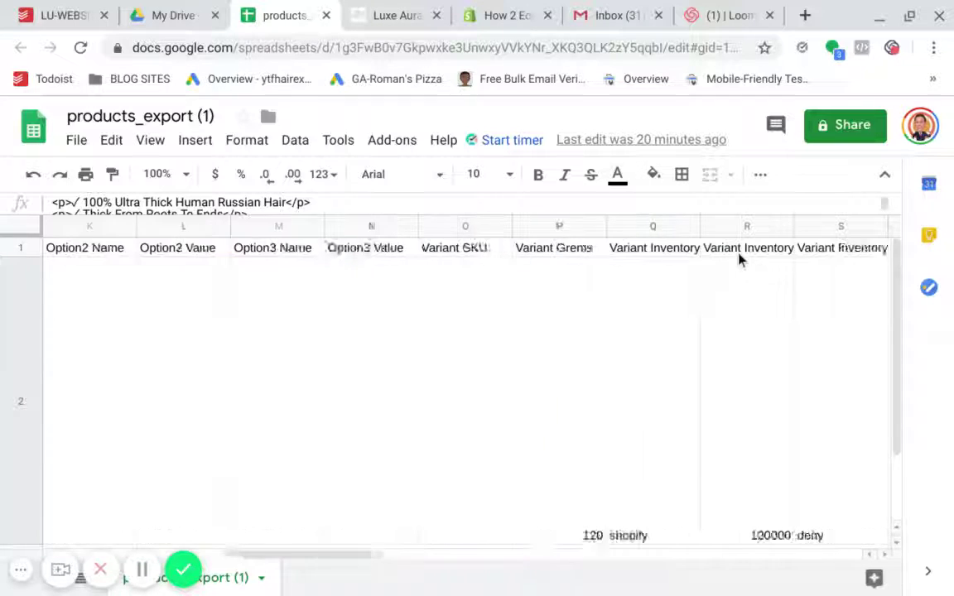
scroll(740, 259, left, 5)
scroll(426, 340, left, 10)
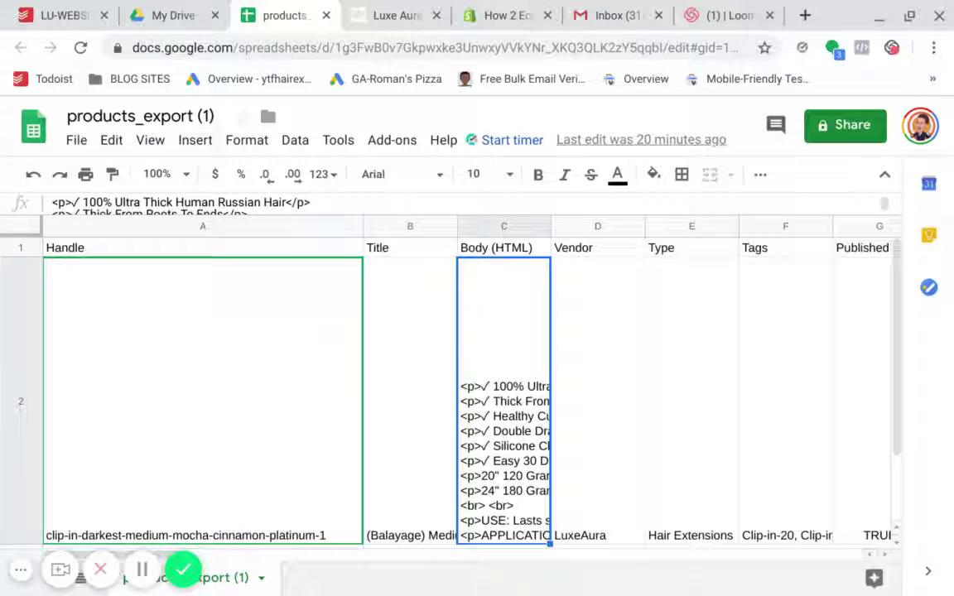
Reduce the height of row 2 so that both product rows fit on screen together.
scroll(175, 362, down, 3)
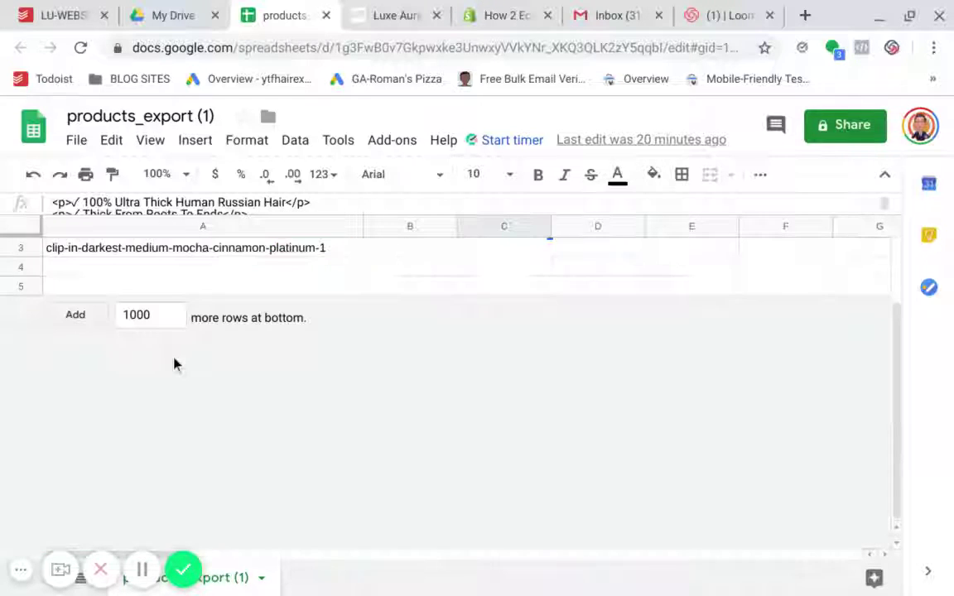
scroll(174, 362, up, 3)
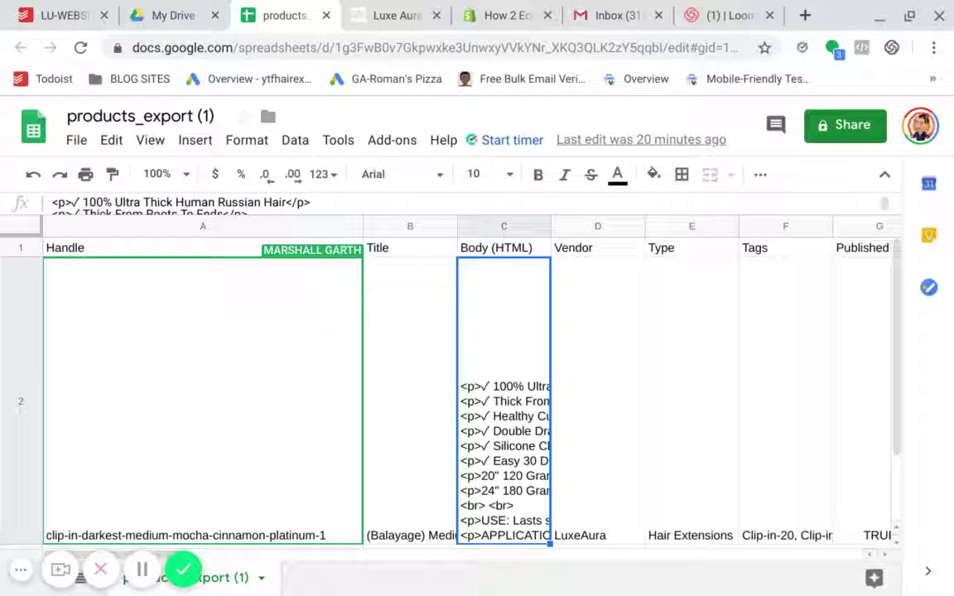
scroll(447, 389, down, 3)
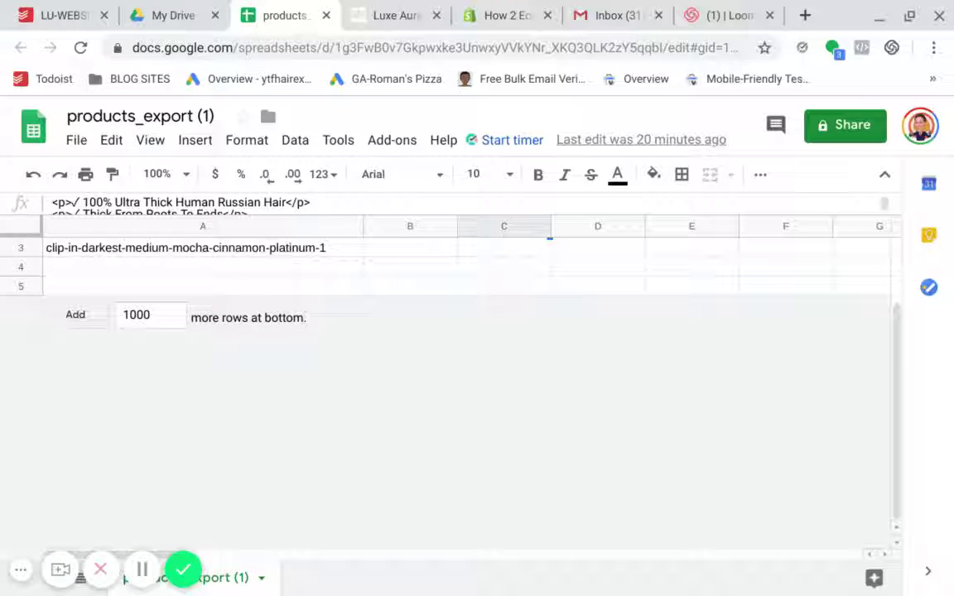
scroll(447, 390, up, 3)
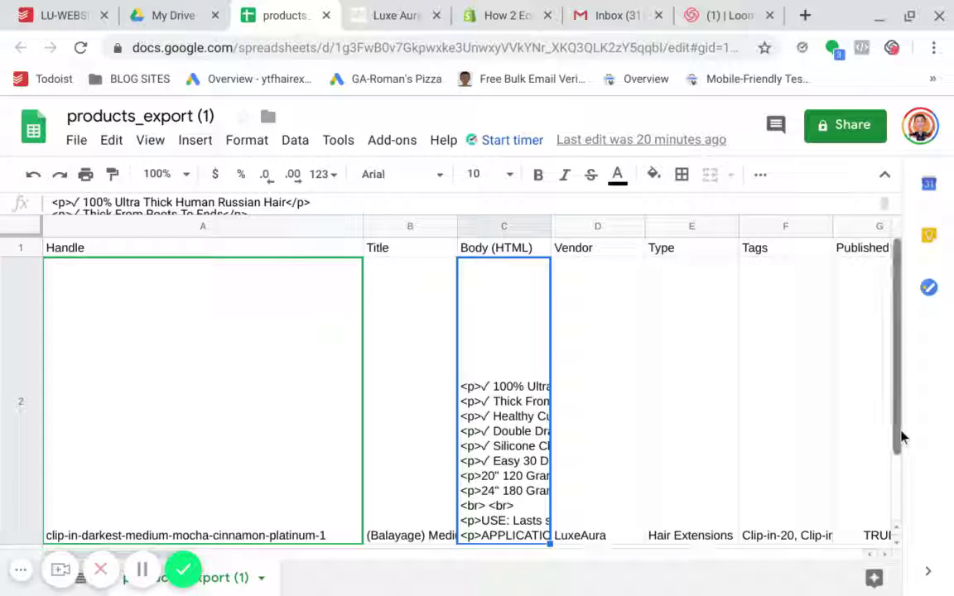
drag(902, 437, 898, 464)
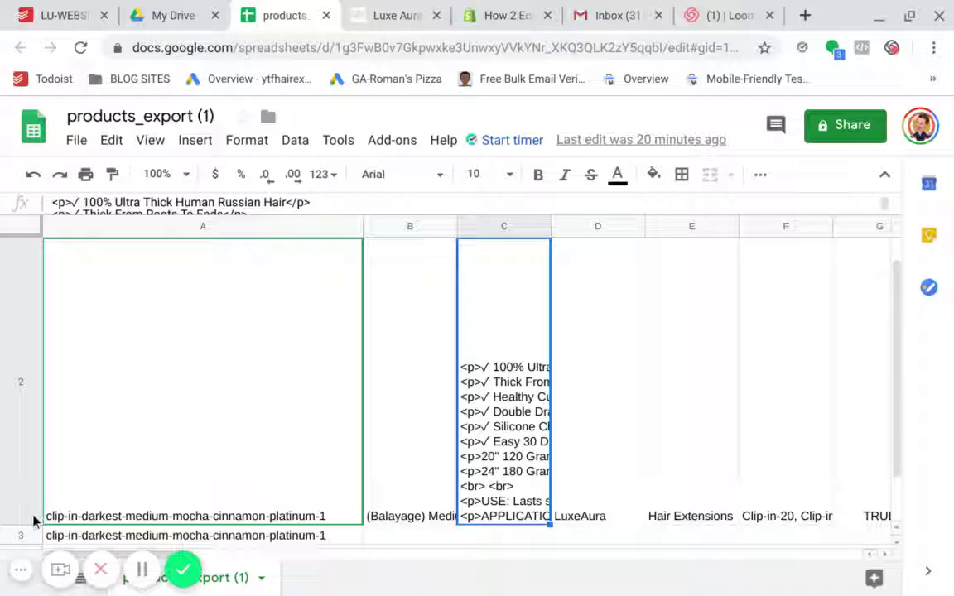
drag(37, 532, 22, 399)
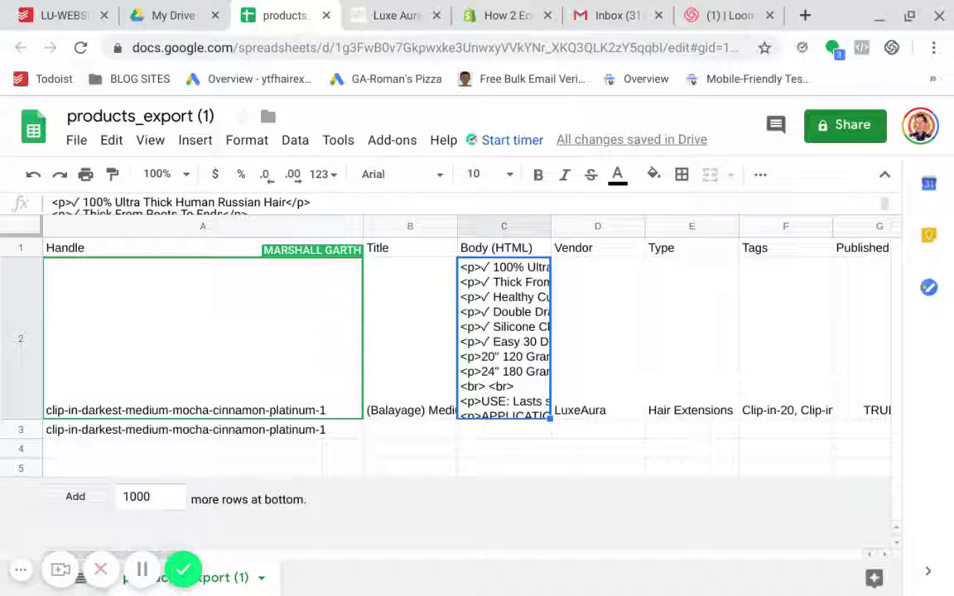
Compare the handles in A2 and A3 with the Option1 Value entries of the two variant rows.
click(265, 434)
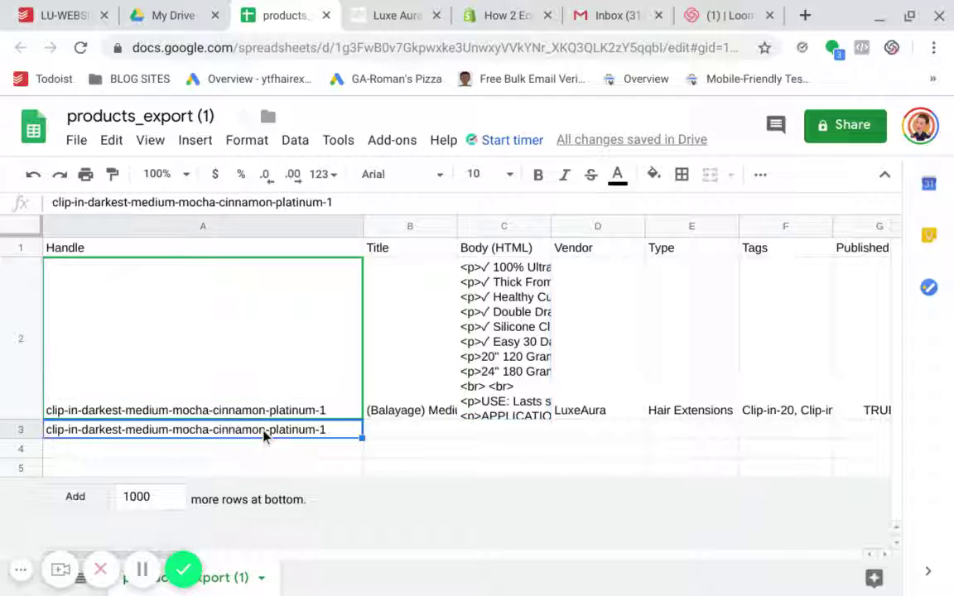
scroll(265, 435, right, 5)
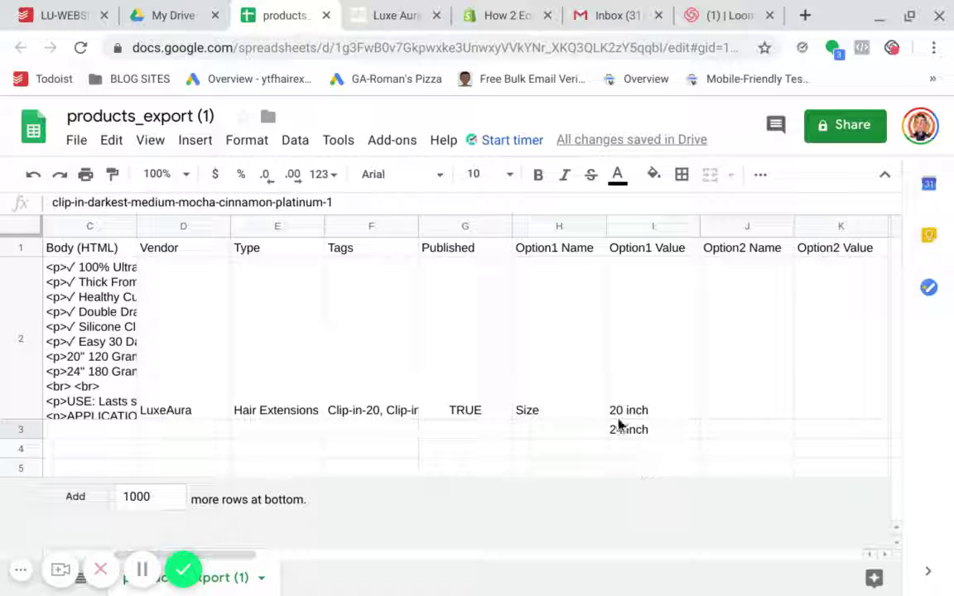
scroll(618, 424, left, 5)
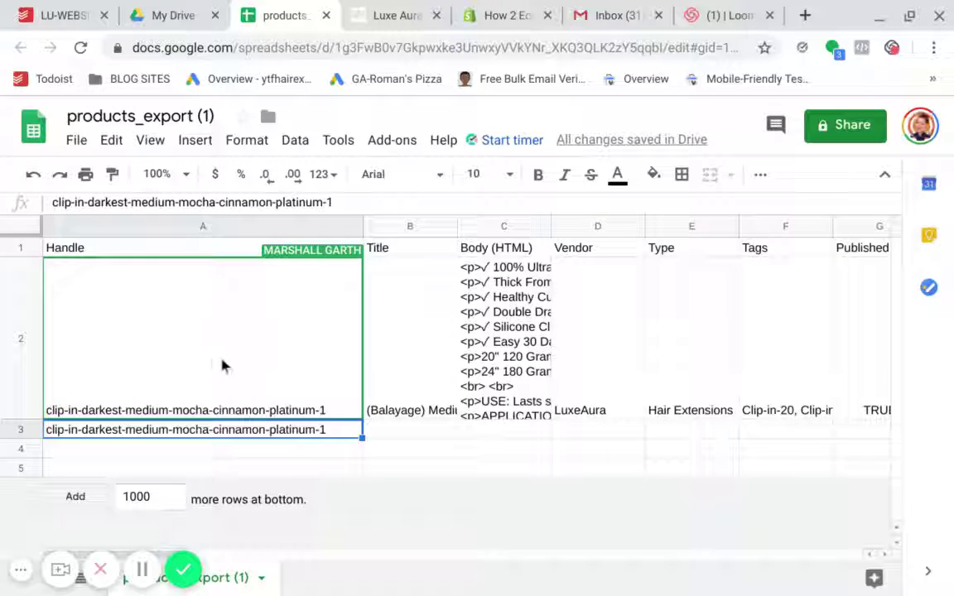
click(347, 408)
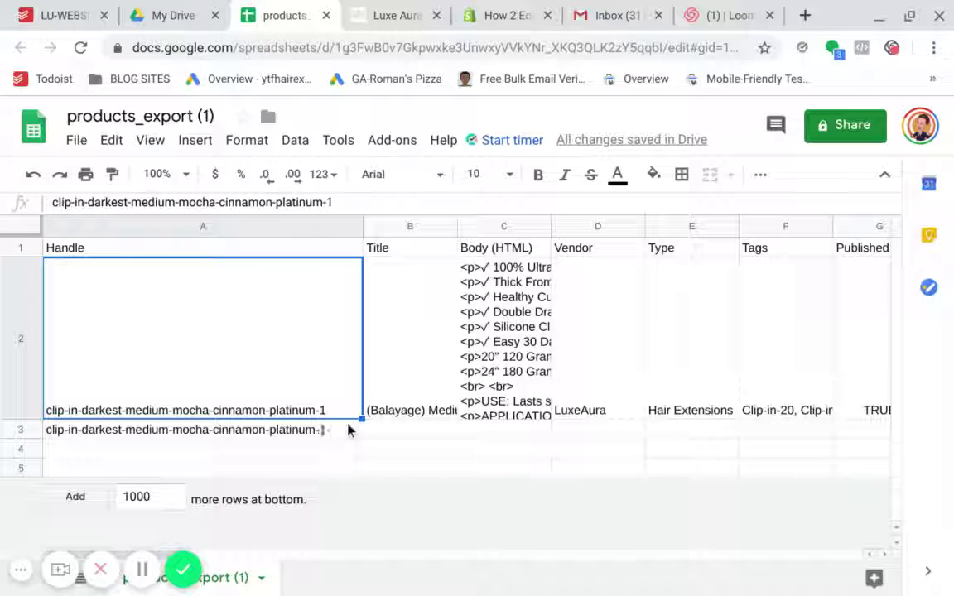
click(347, 432)
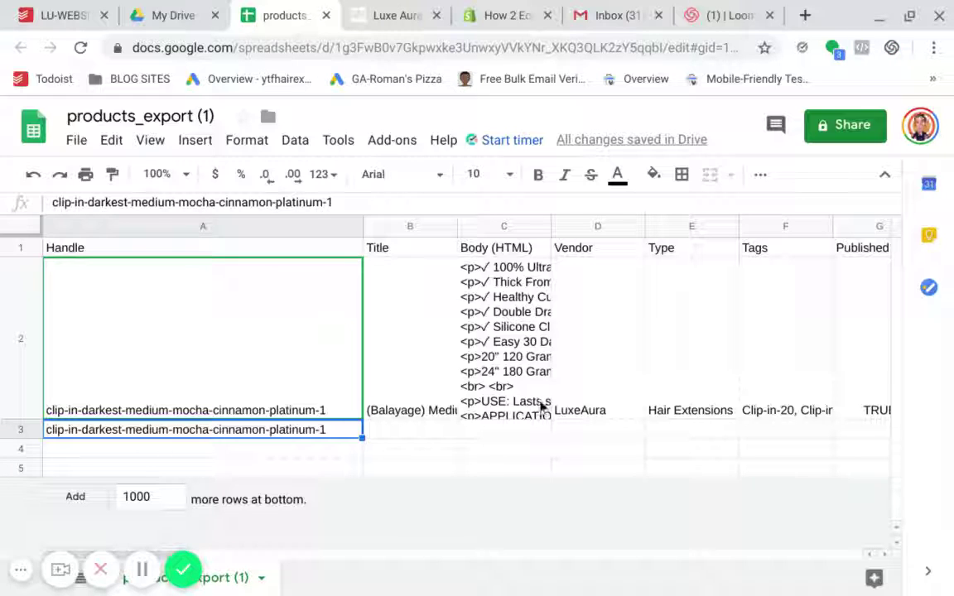
scroll(540, 406, right, 3)
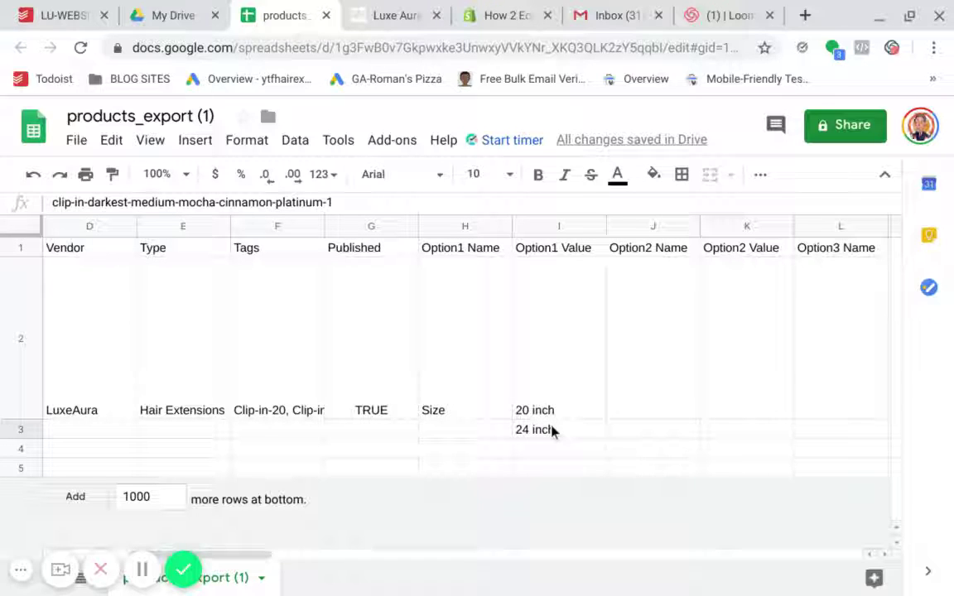
scroll(553, 431, left, 3)
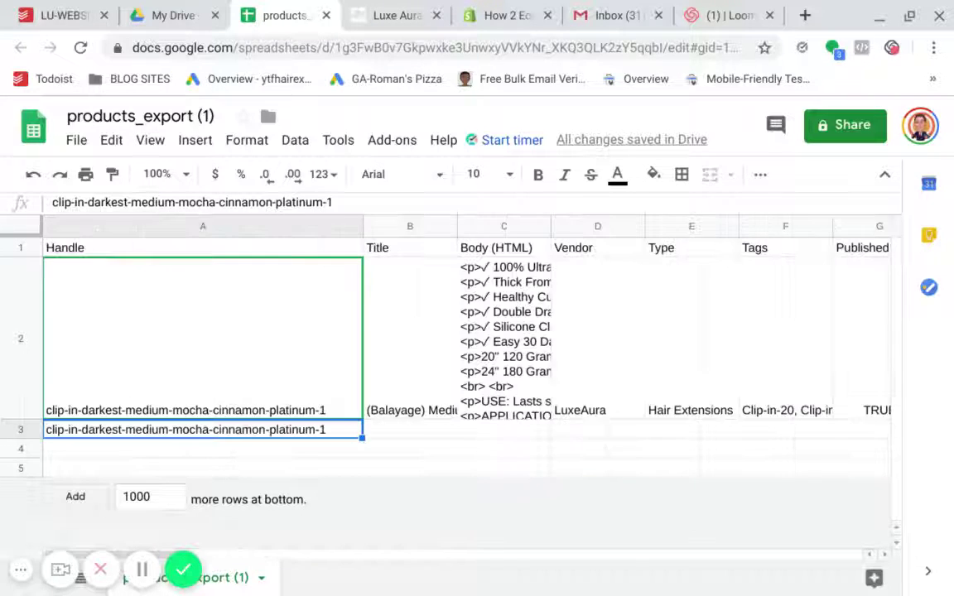
Delete and re-enter the final 1 of the variant's handle in cell A3, checking the option columns.
double_click(337, 429)
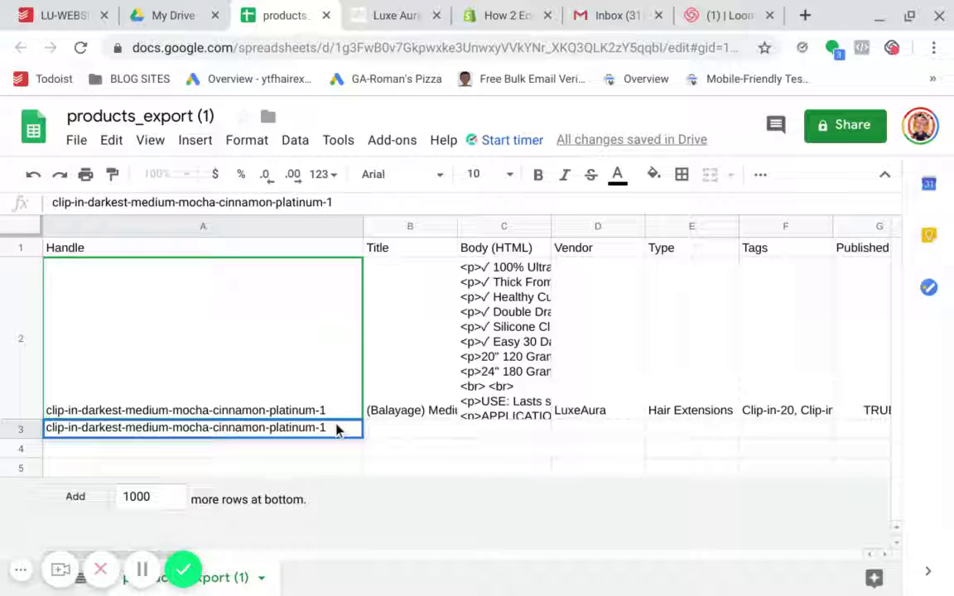
key(BackSpace)
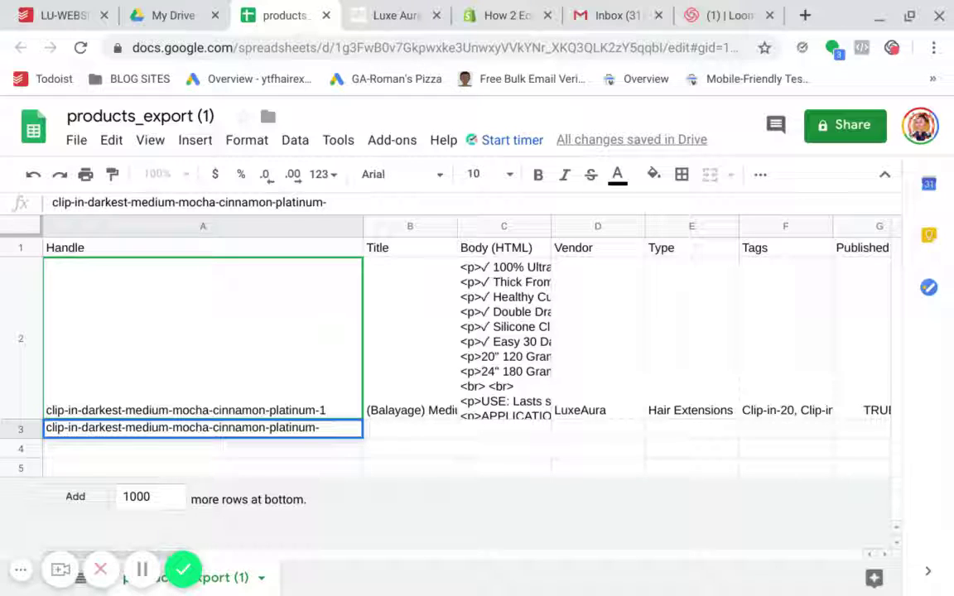
text(1)
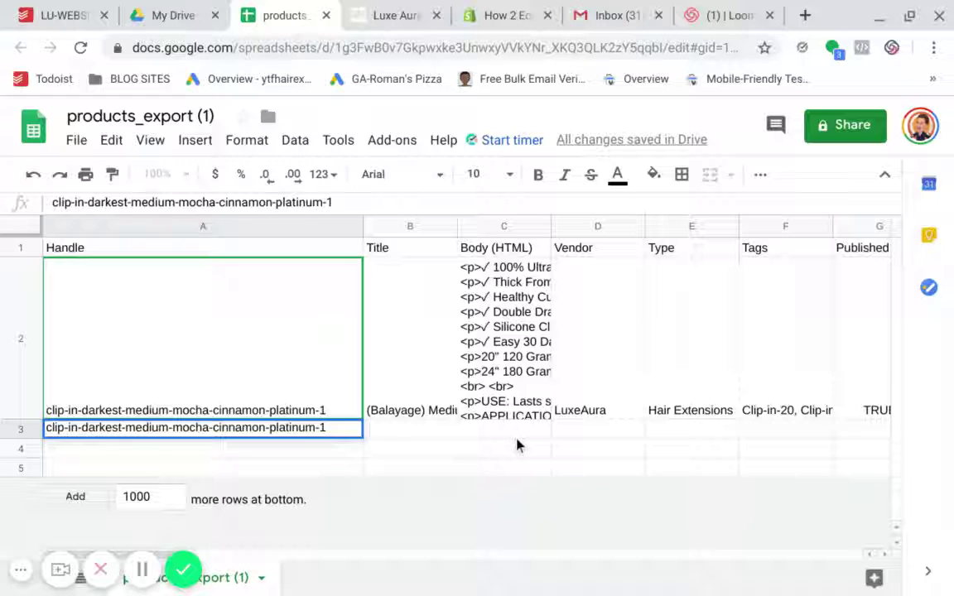
scroll(513, 445, right, 5)
scroll(517, 445, right, 5)
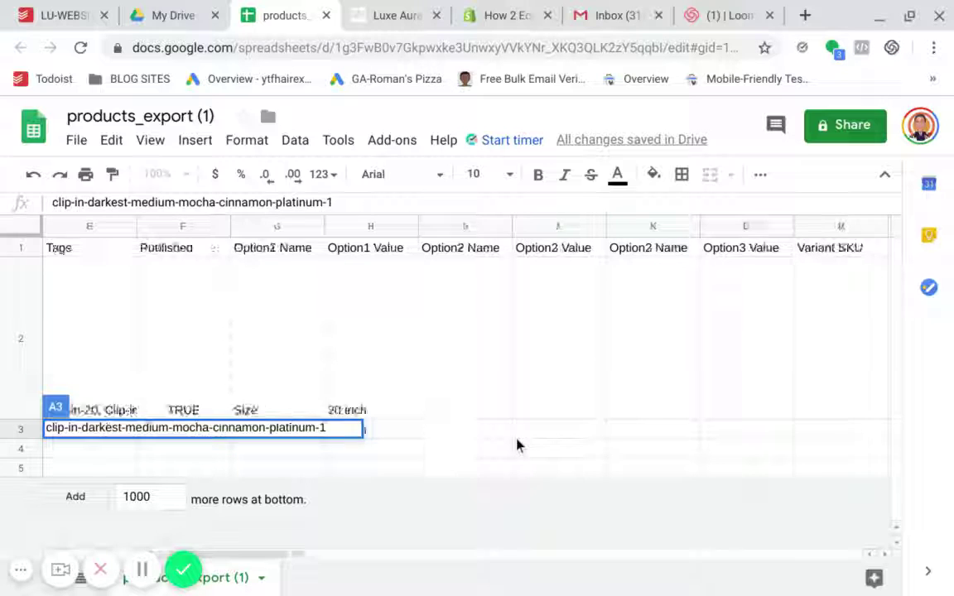
scroll(517, 445, left, 8)
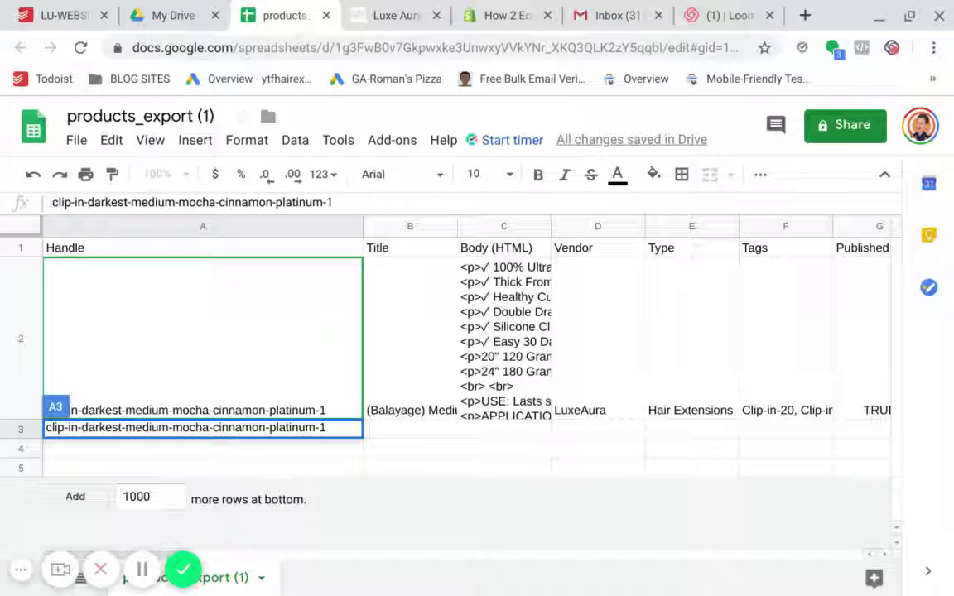
Widen the Body (HTML) column to about twice its width to show more of the description code.
click(441, 251)
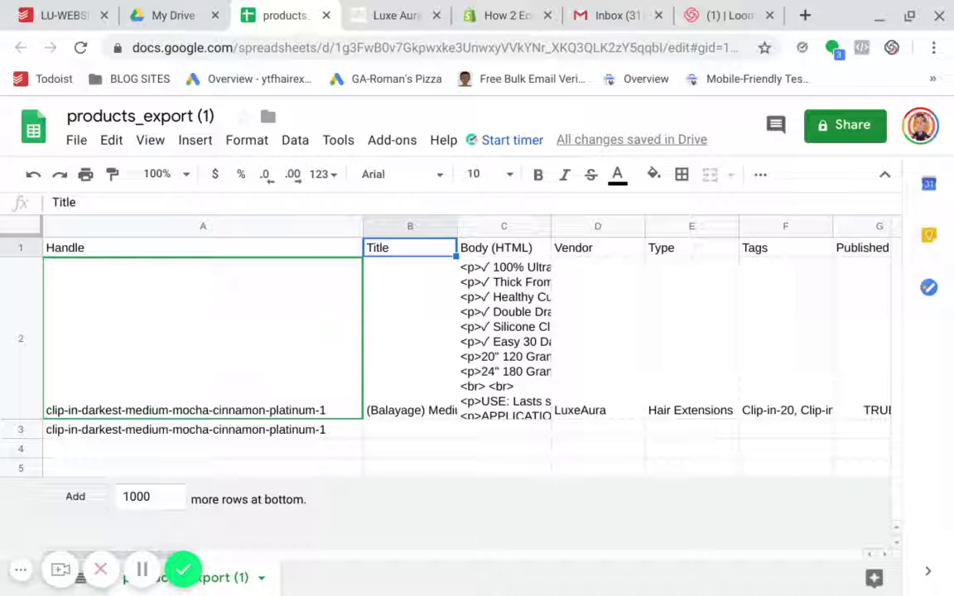
click(513, 280)
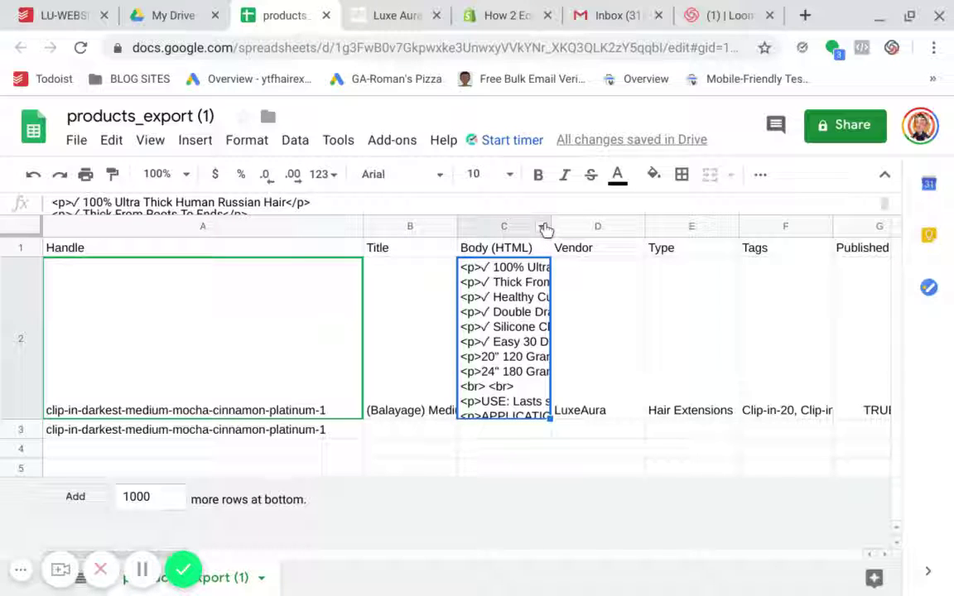
drag(548, 223, 643, 240)
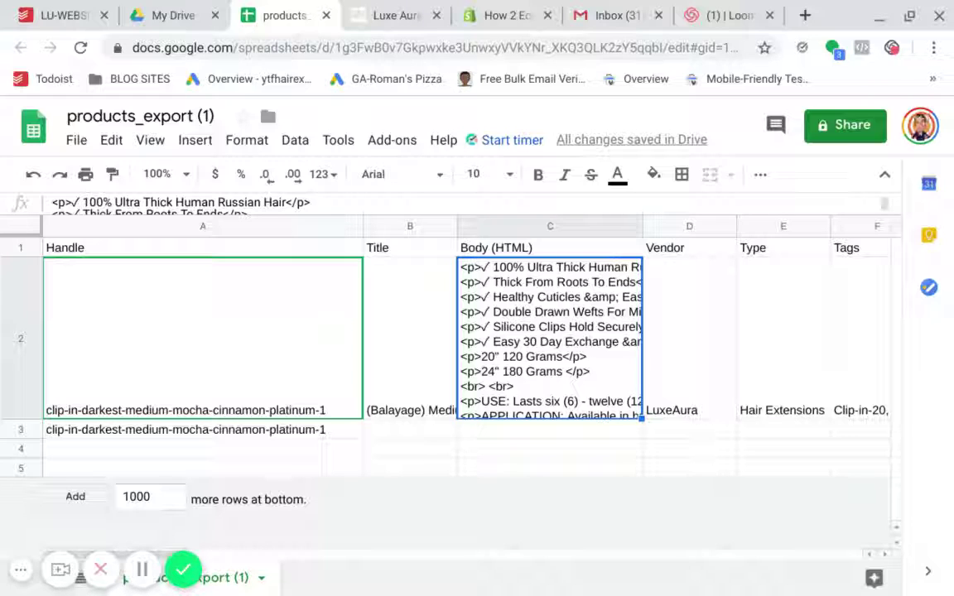
Examine the product's Vendor, Type, Tags, Option1 Name and Published entries in row 2.
click(694, 356)
scroll(694, 355, right, 3)
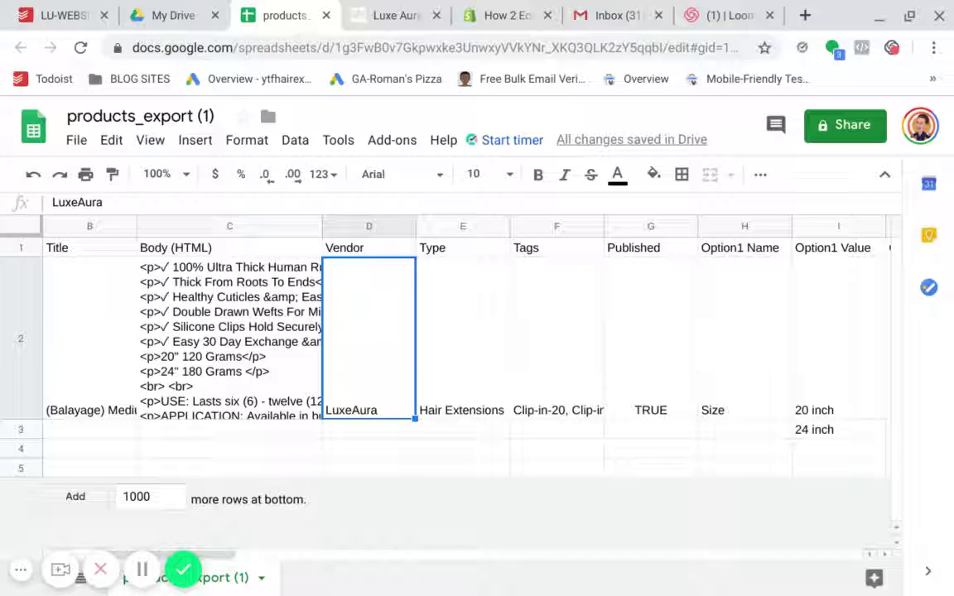
click(462, 332)
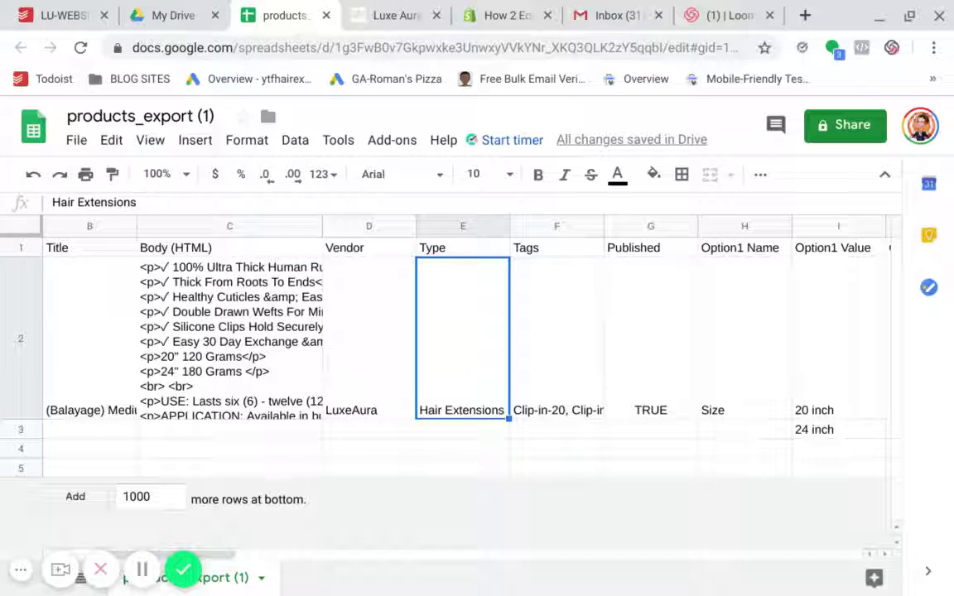
click(559, 326)
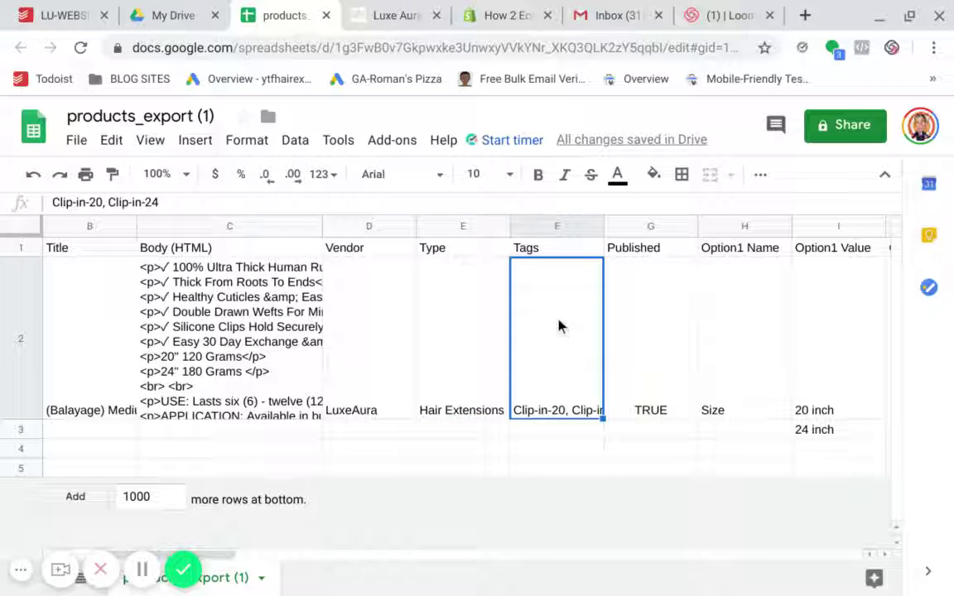
double_click(558, 326)
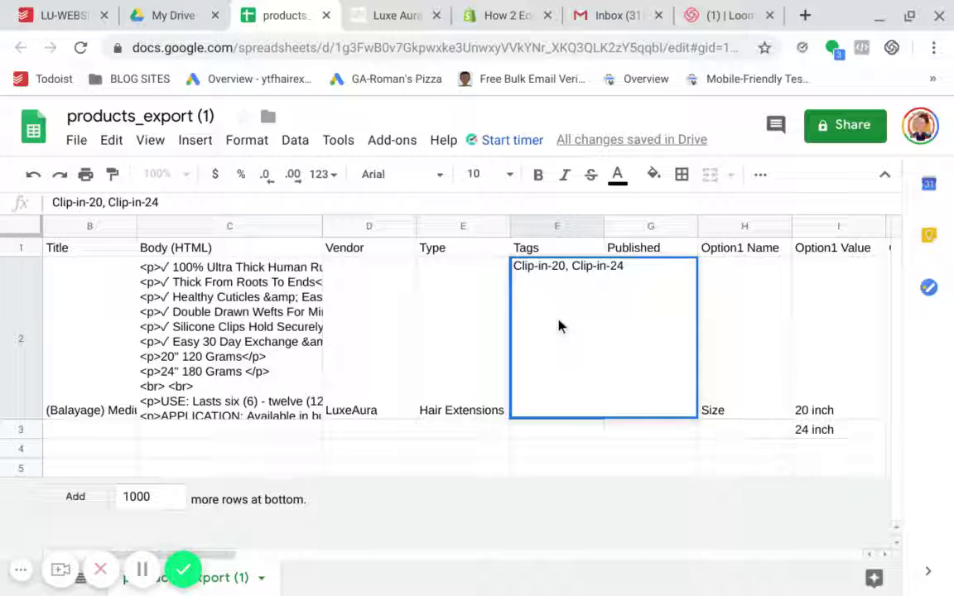
click(754, 316)
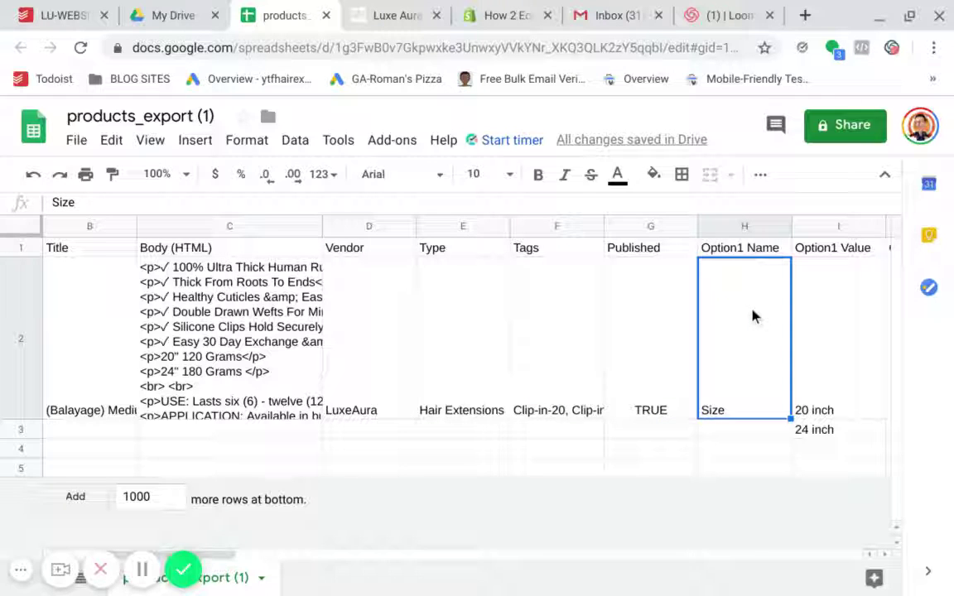
click(656, 339)
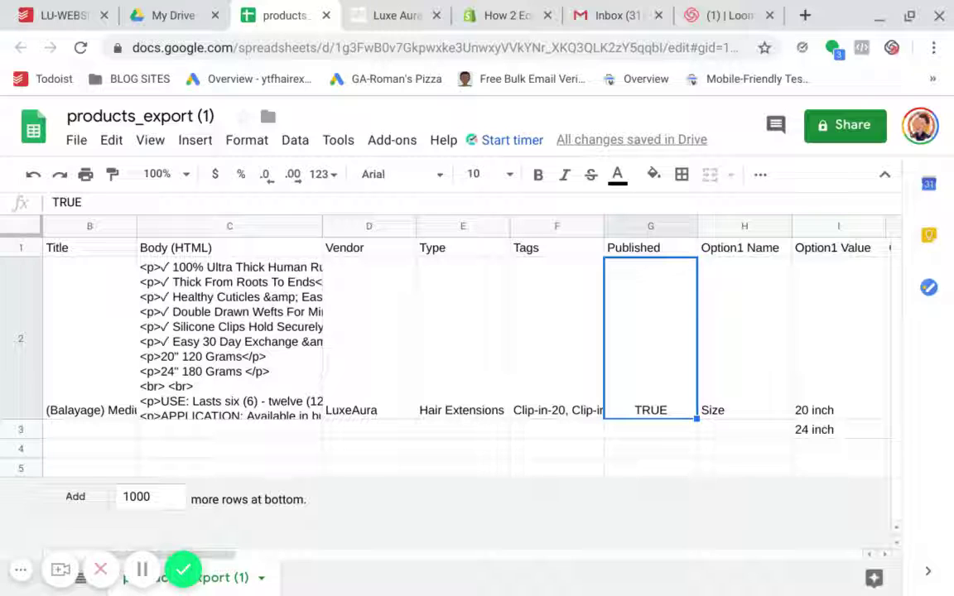
scroll(472, 340, right, 1)
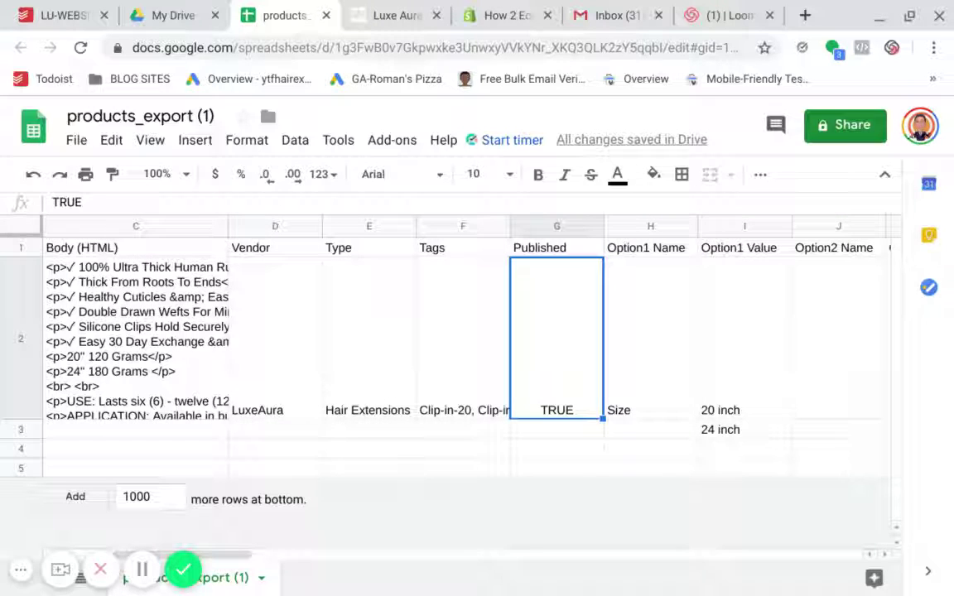
Examine the product's Option1 Name and Option1 Value entries in row 2, along with the Option2 and Option3 columns.
scroll(766, 357, right, 2)
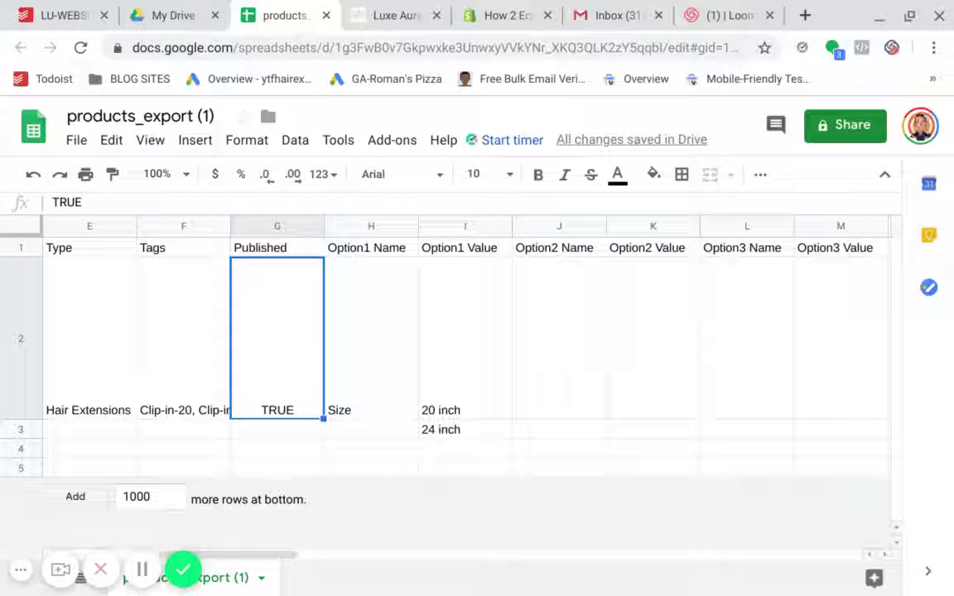
click(396, 417)
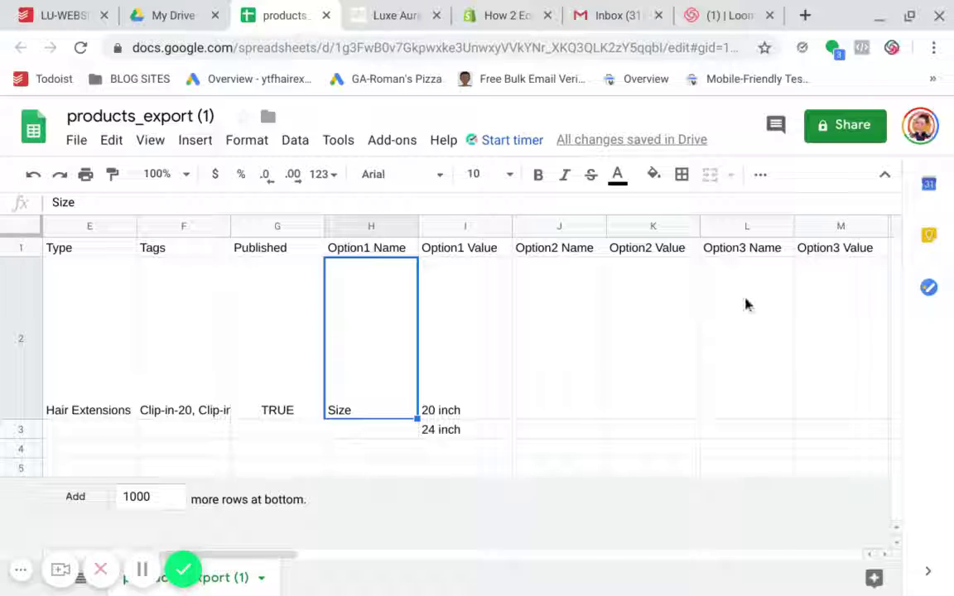
scroll(746, 305, right, 2)
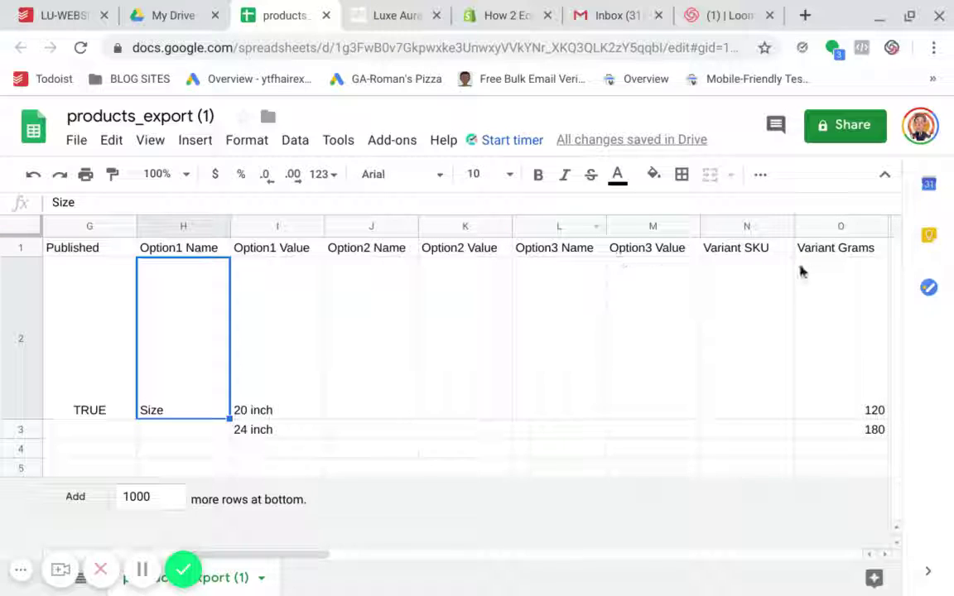
scroll(545, 306, left, 1)
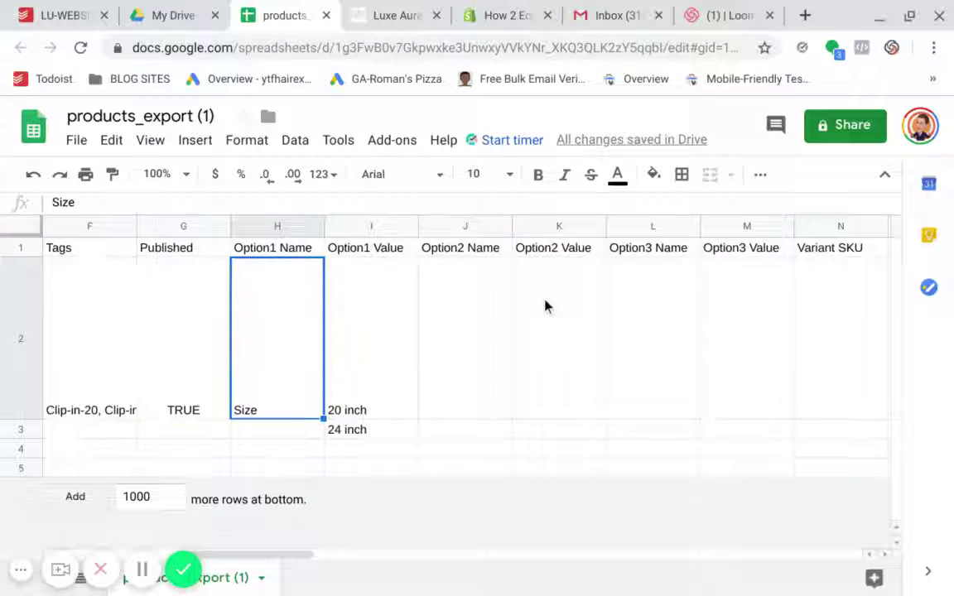
scroll(545, 306, left, 1)
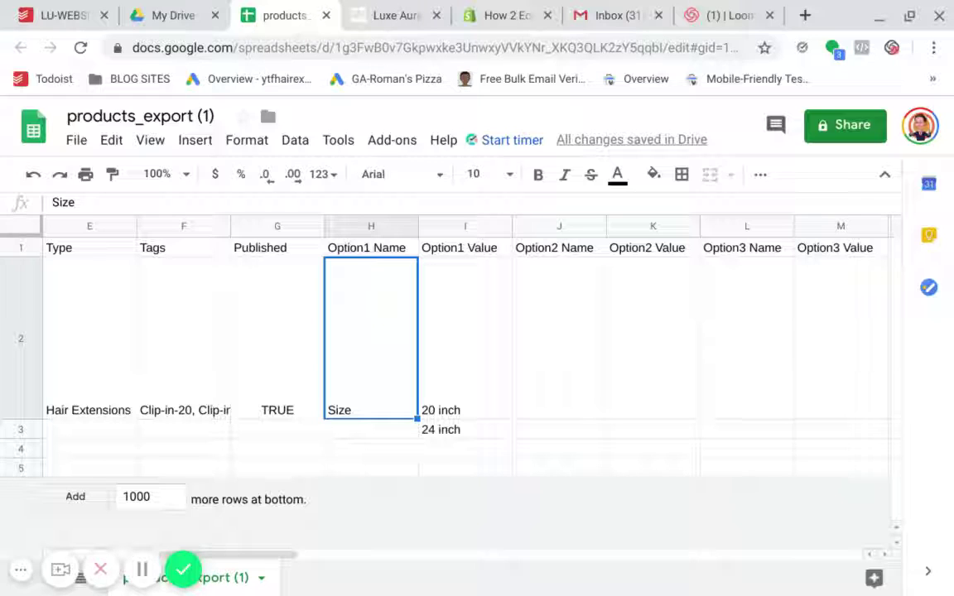
click(487, 342)
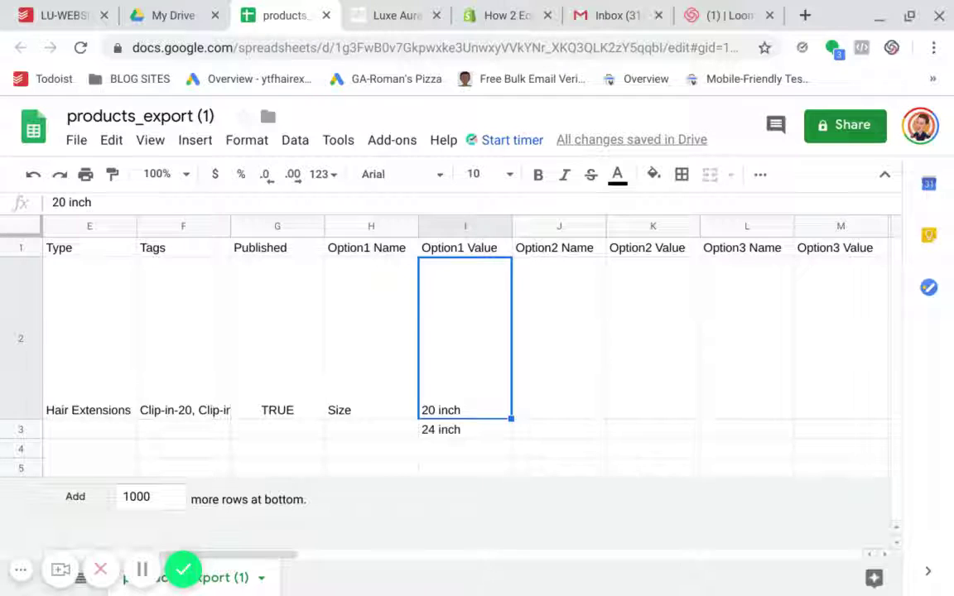
Check the Variant SKU and Variant Grams entries of the product in row 2.
scroll(464, 348, right, 2)
scroll(464, 348, right, 2)
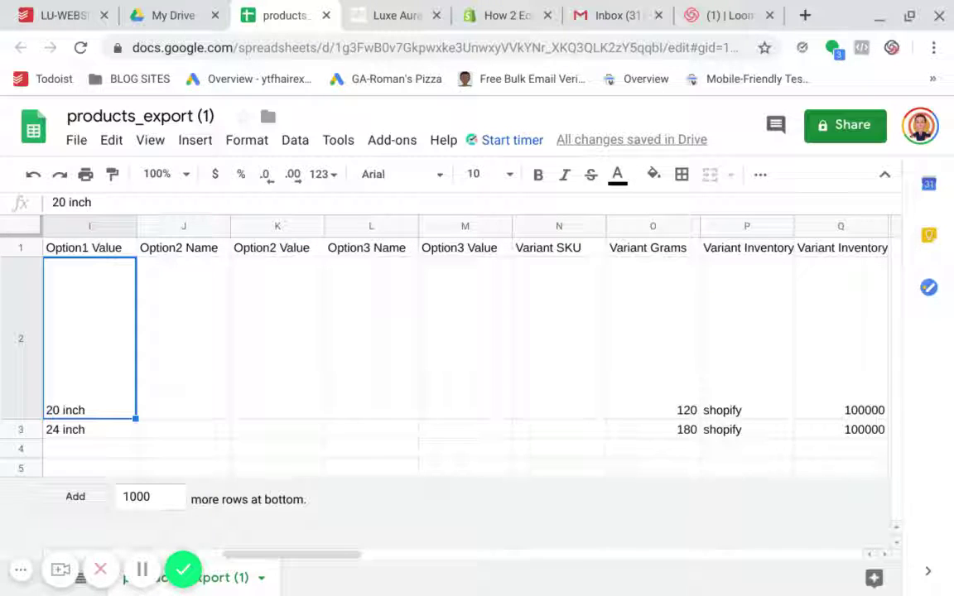
click(572, 361)
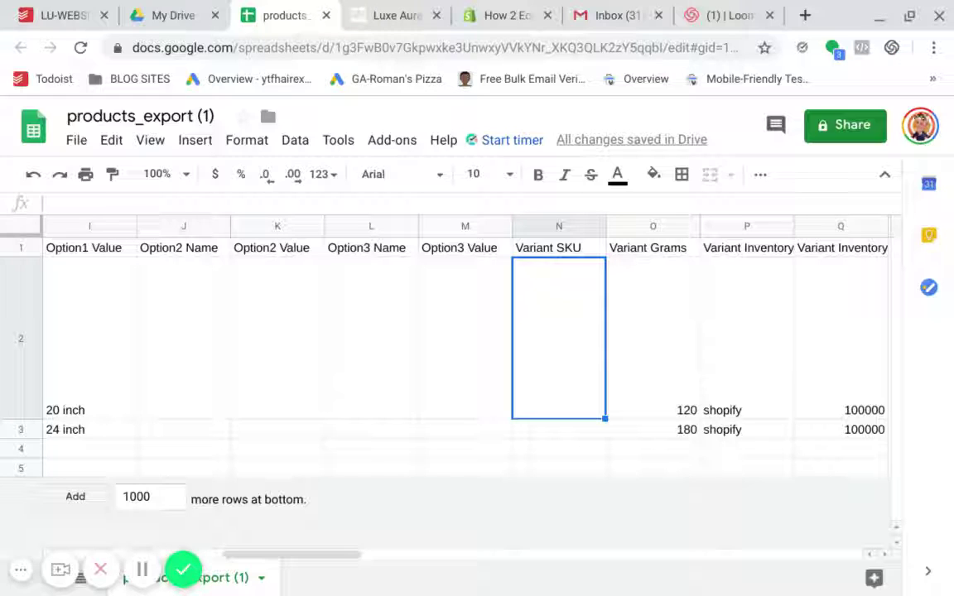
click(683, 364)
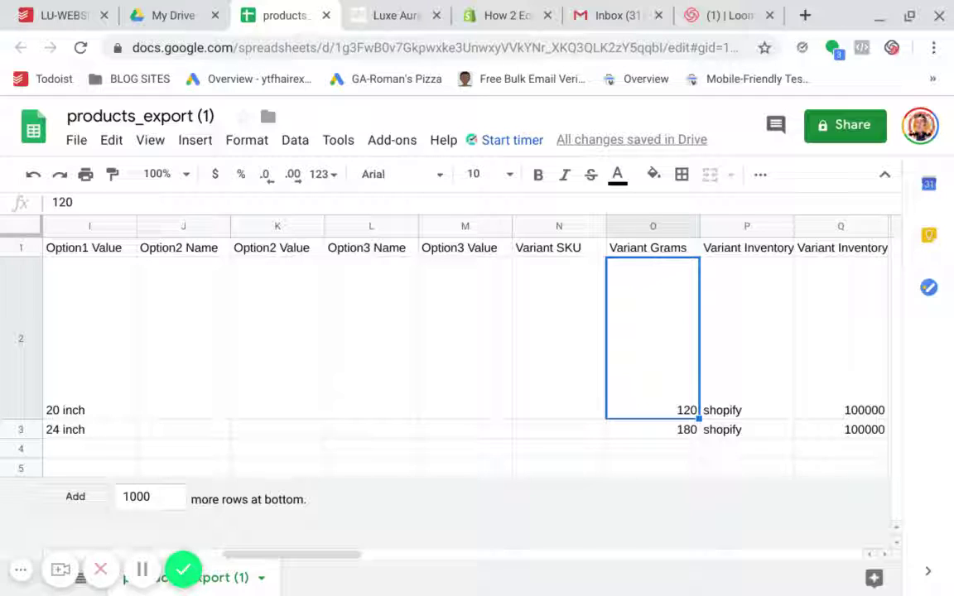
Read the full inventory tracker, inventory policy and fulfillment service headers, checking the inventory and fulfillment entries in row 2.
scroll(464, 331, right, 4)
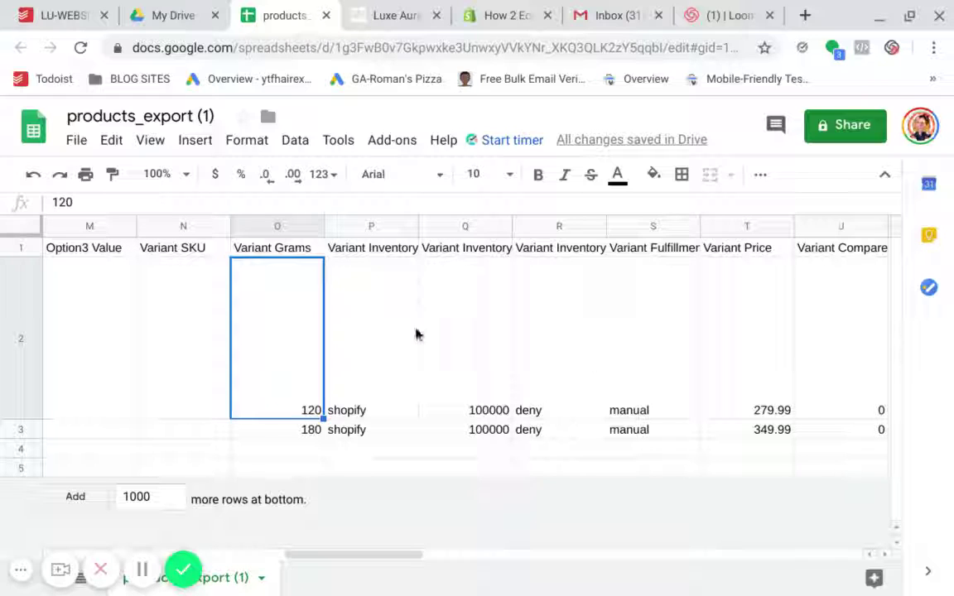
click(474, 343)
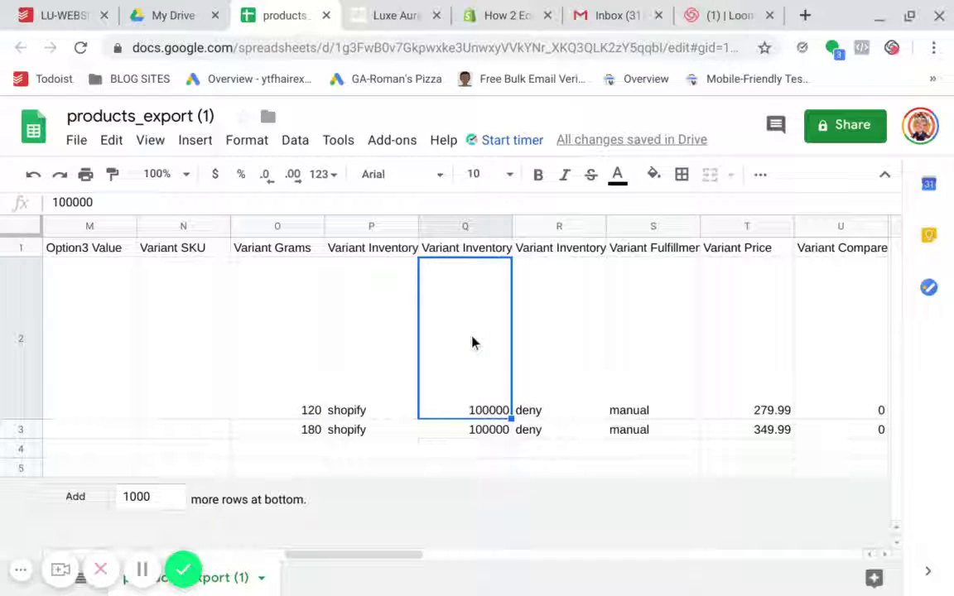
click(406, 358)
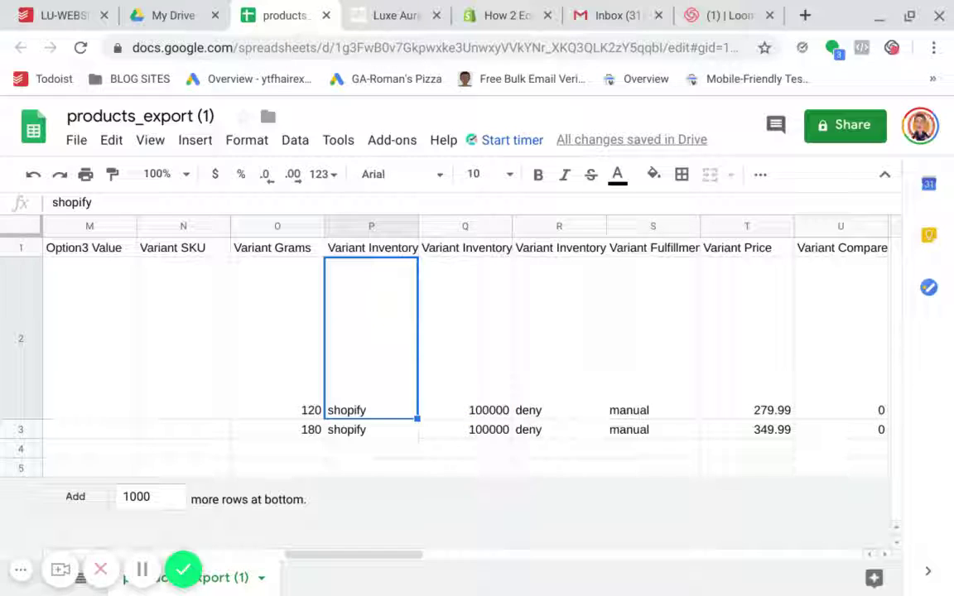
double_click(390, 248)
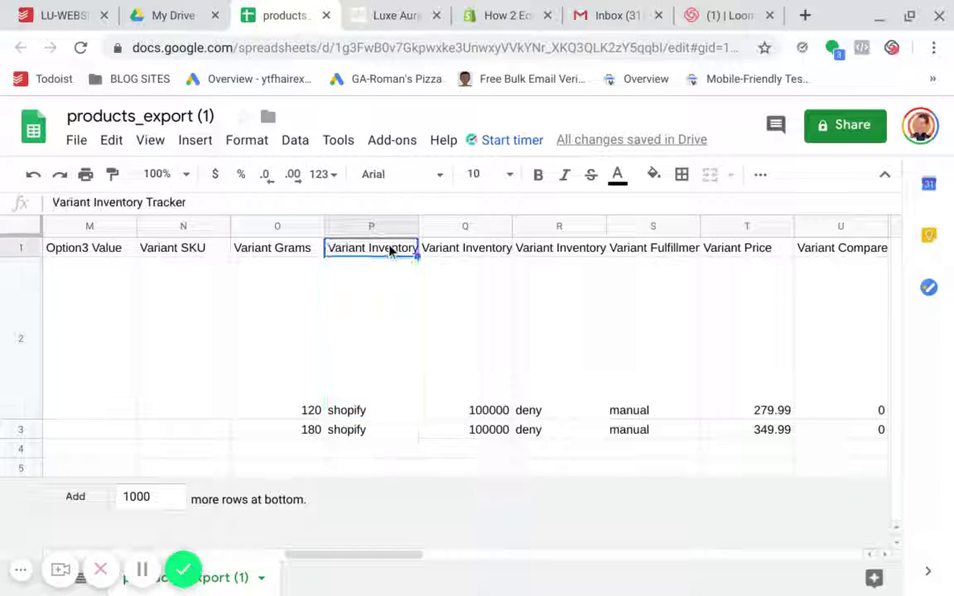
double_click(541, 248)
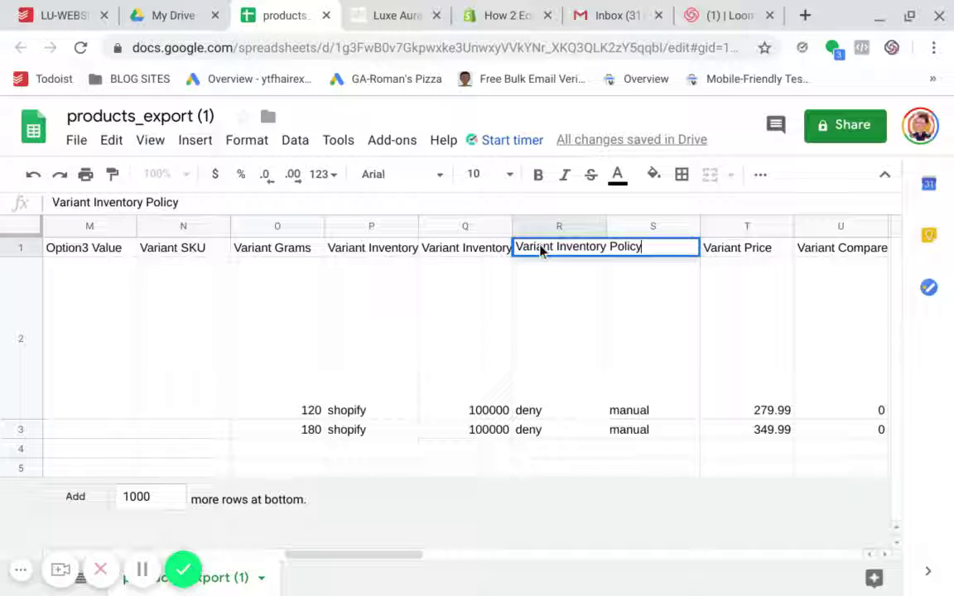
click(671, 291)
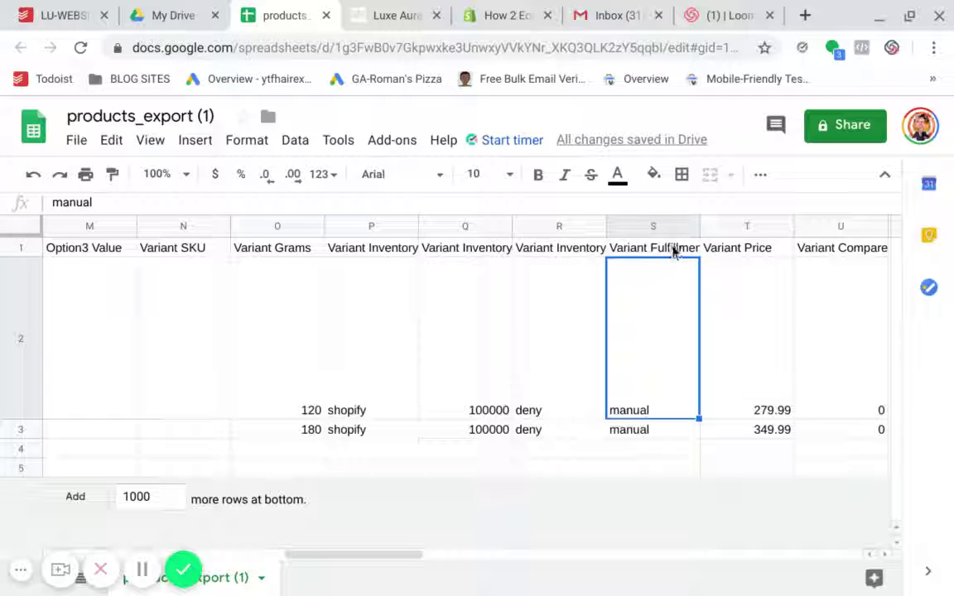
double_click(672, 250)
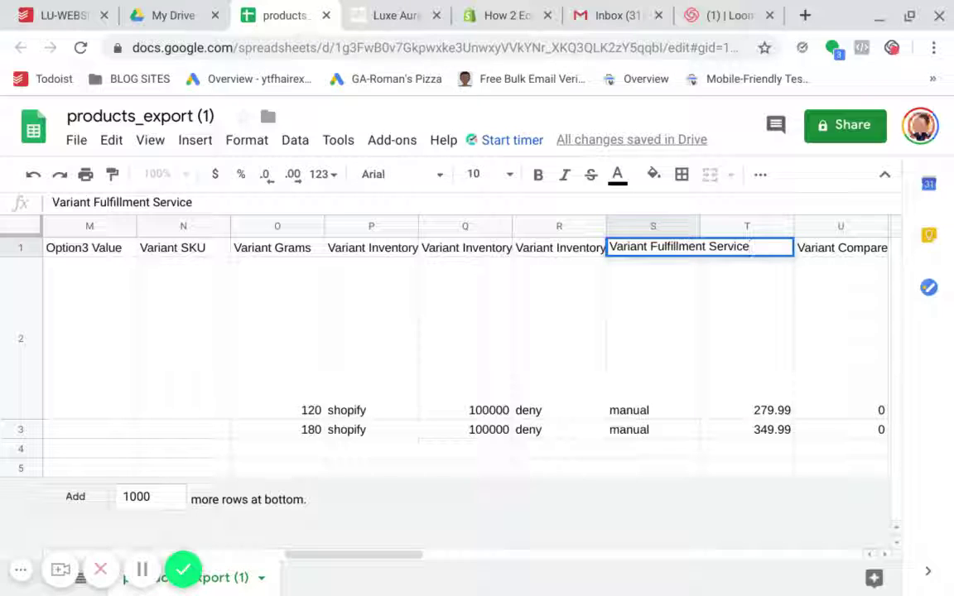
click(670, 313)
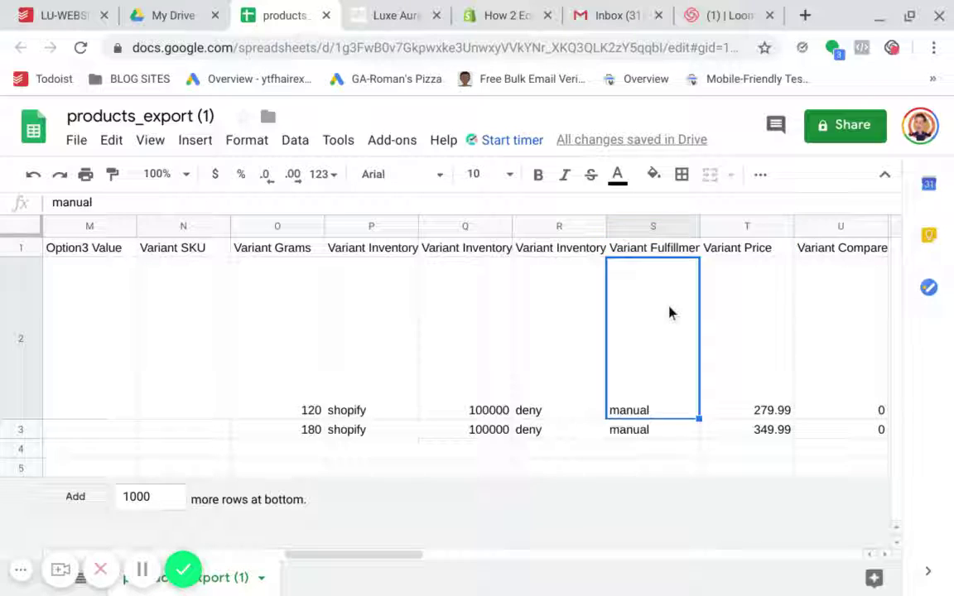
Compare the Variant Price and Variant Compare At Price columns, checking their headers and row 2 entries.
scroll(669, 313, right, 2)
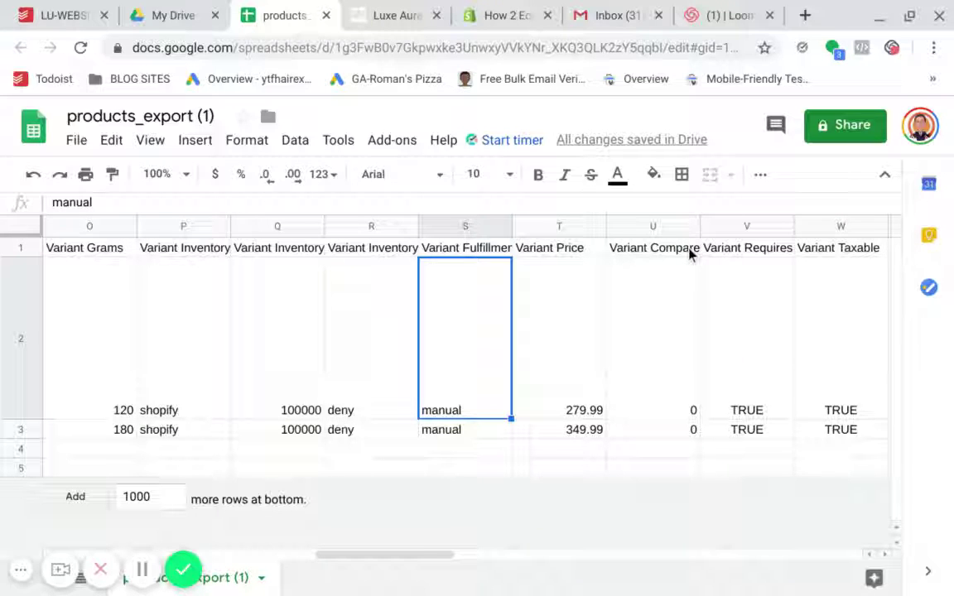
click(570, 251)
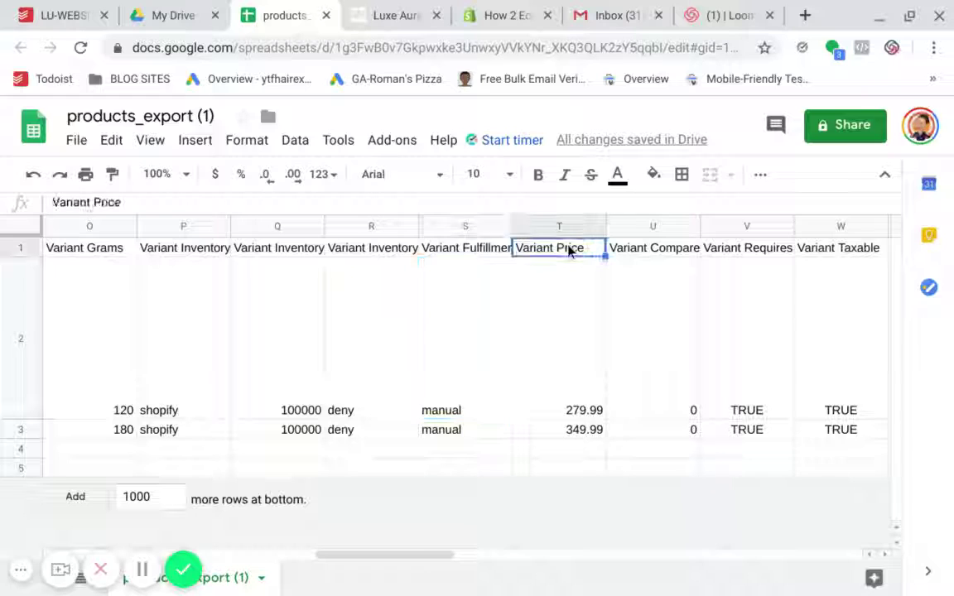
click(648, 256)
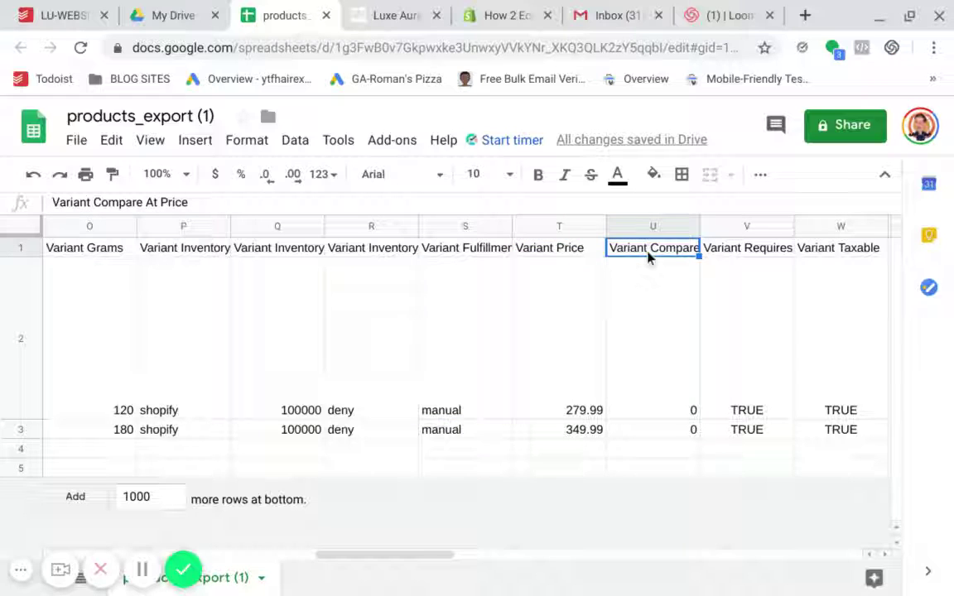
click(586, 255)
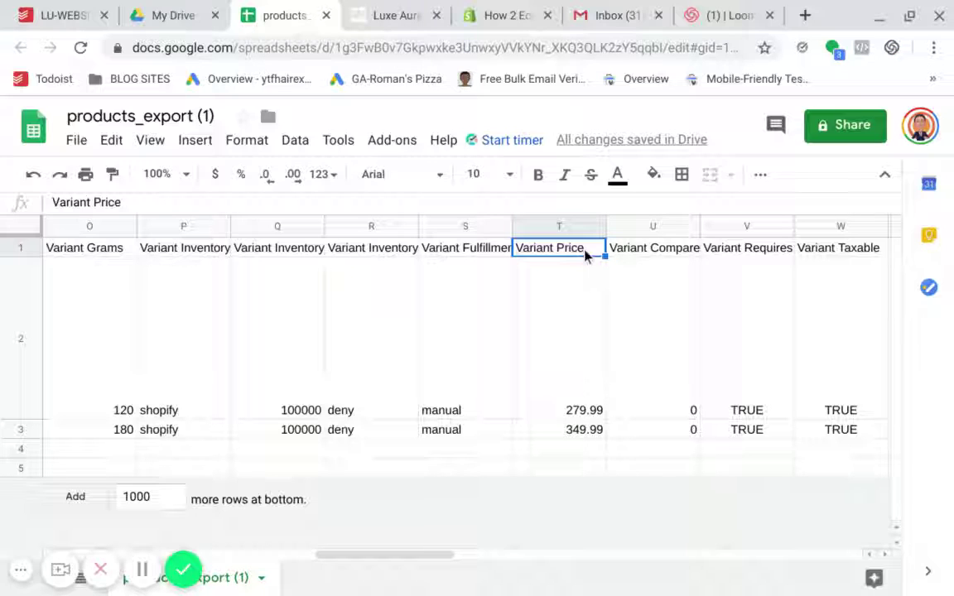
click(636, 252)
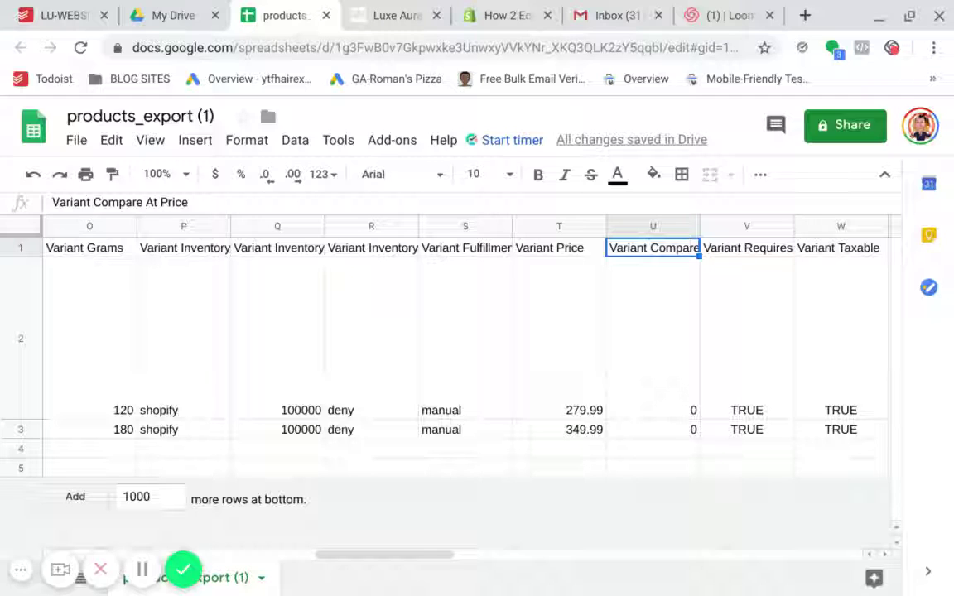
click(656, 408)
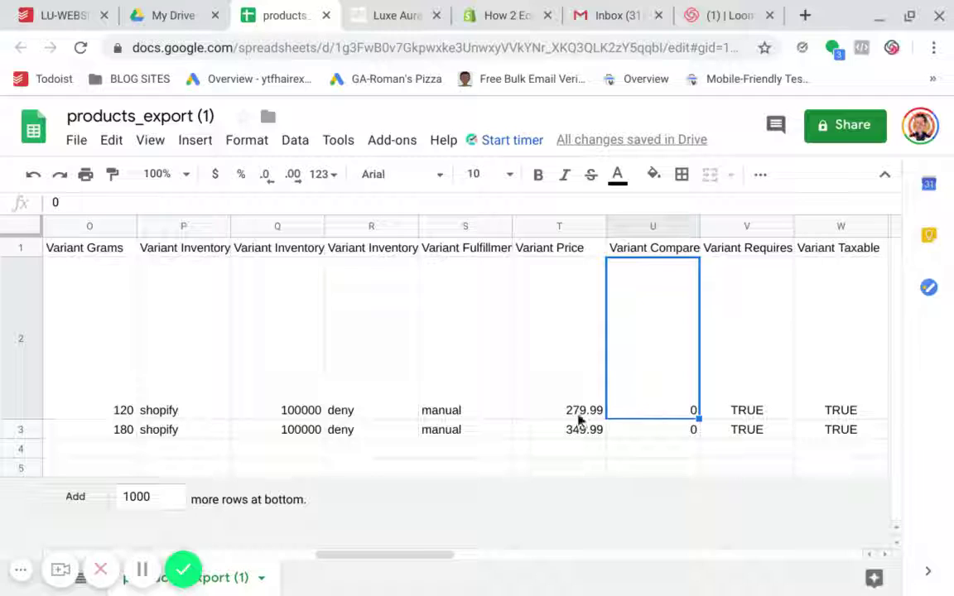
click(580, 417)
click(684, 405)
double_click(684, 406)
click(589, 405)
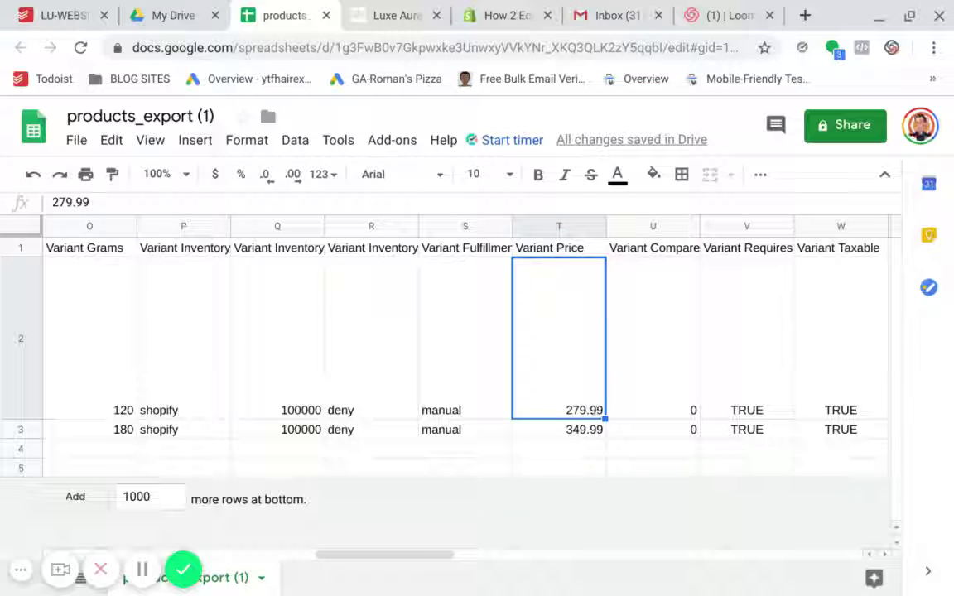
Copy the Variant Price 279.99 from T2 into the Variant Compare At Price cell U2.
scroll(497, 410, right, 2)
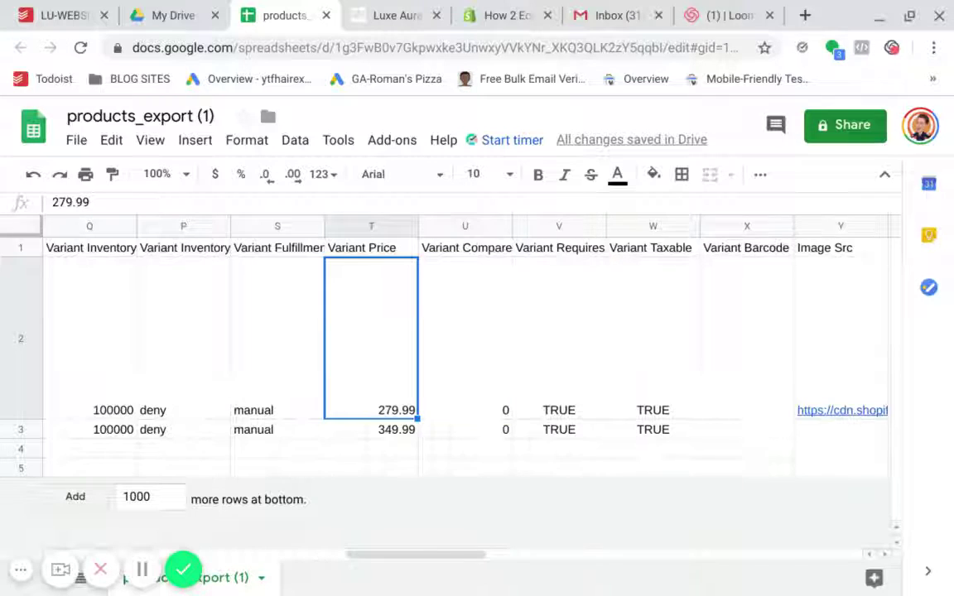
double_click(357, 392)
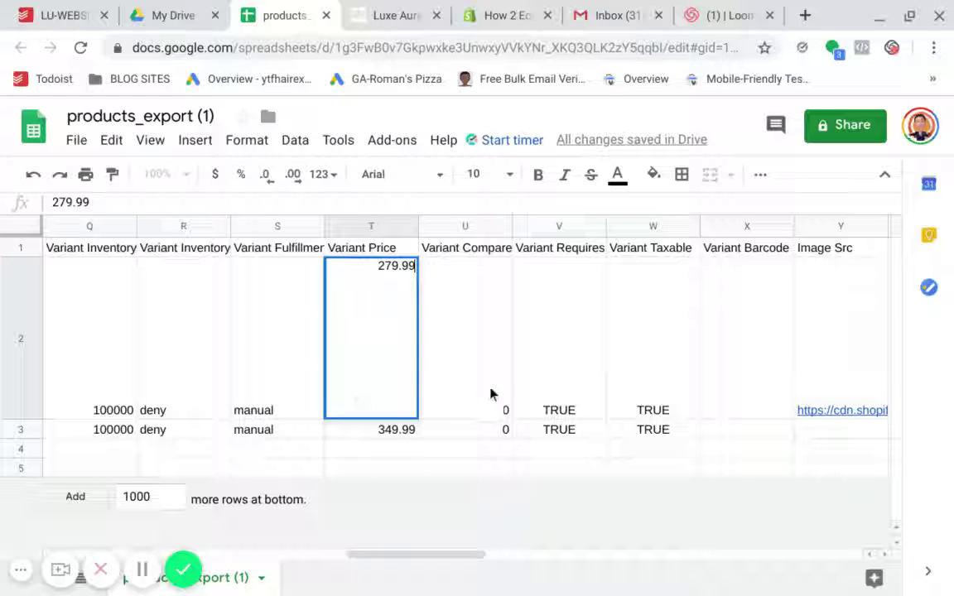
click(580, 378)
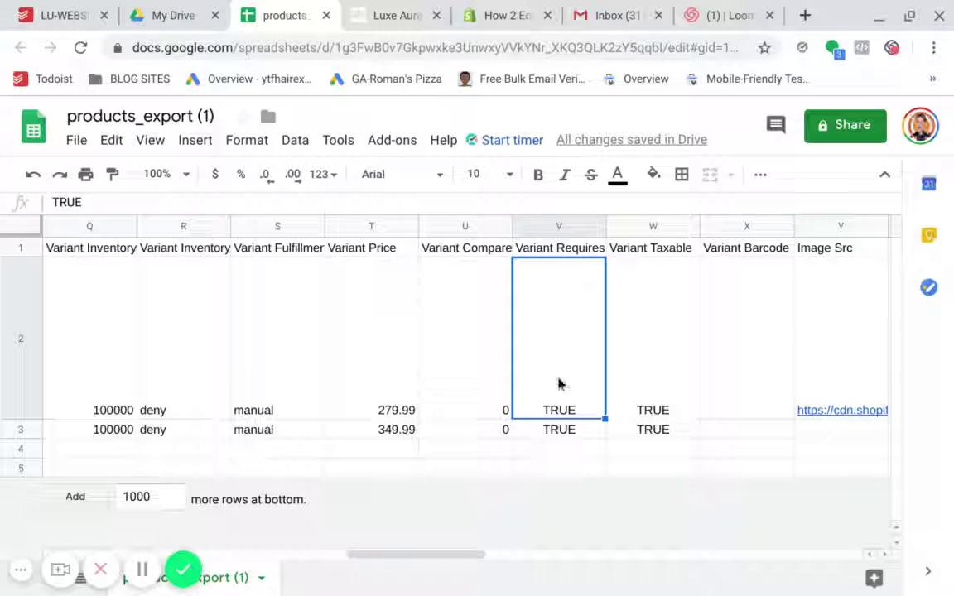
click(377, 390)
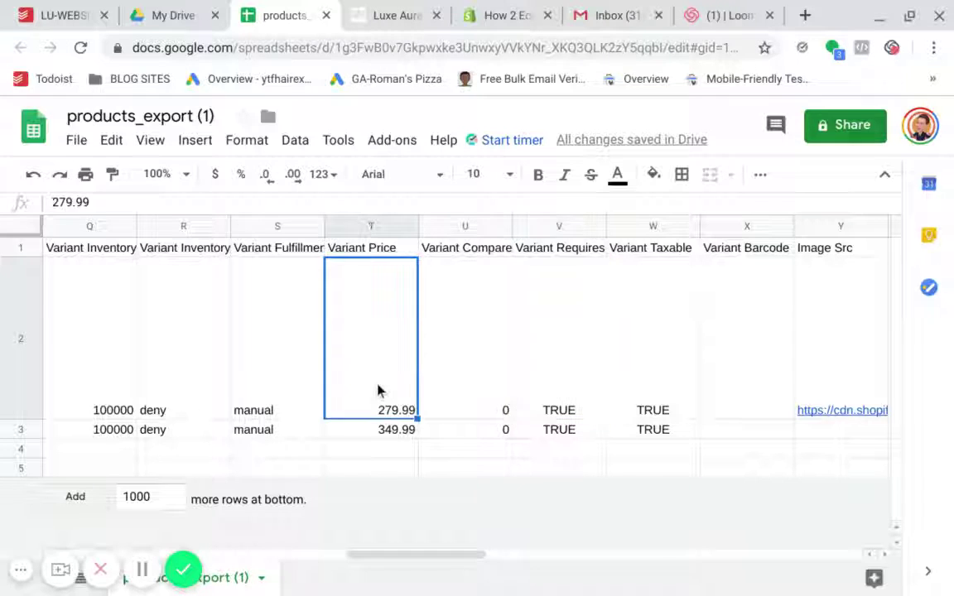
key(ctrl+c)
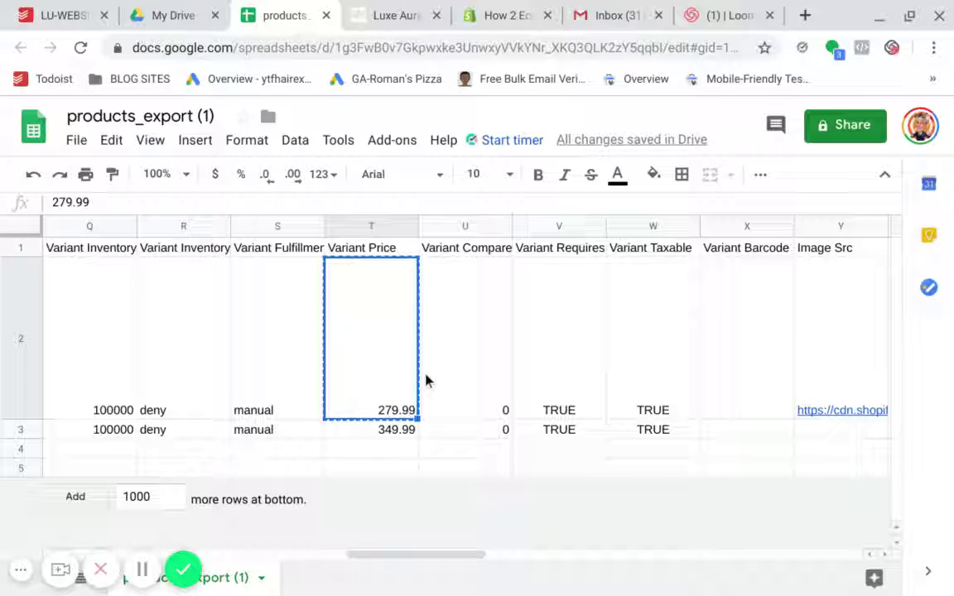
click(425, 381)
key(ctrl+v)
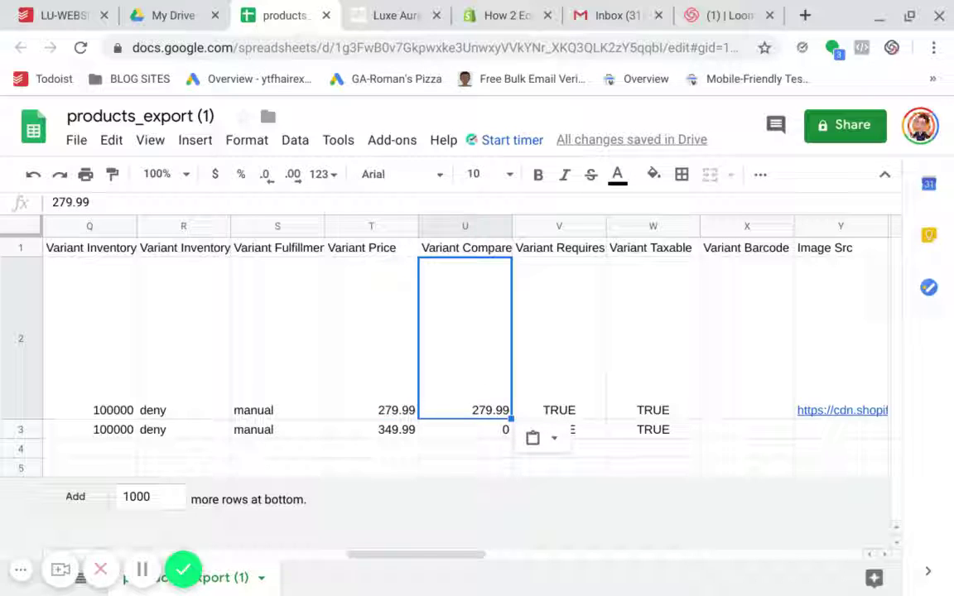
click(382, 376)
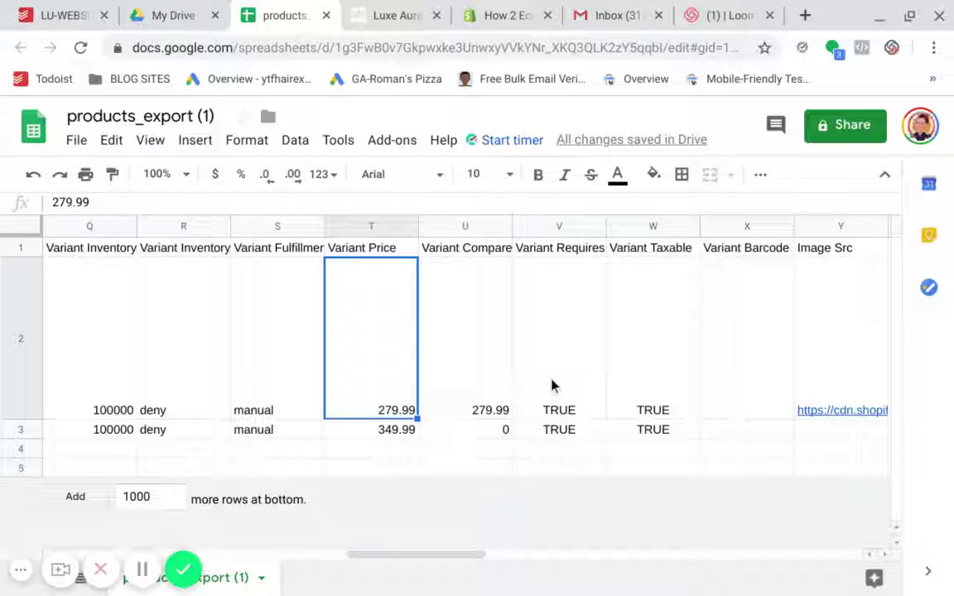
Read the full Variant Requires Shipping and Variant Taxable headers, and check the Variant Taxable and Variant Barcode cells in row 2.
double_click(594, 251)
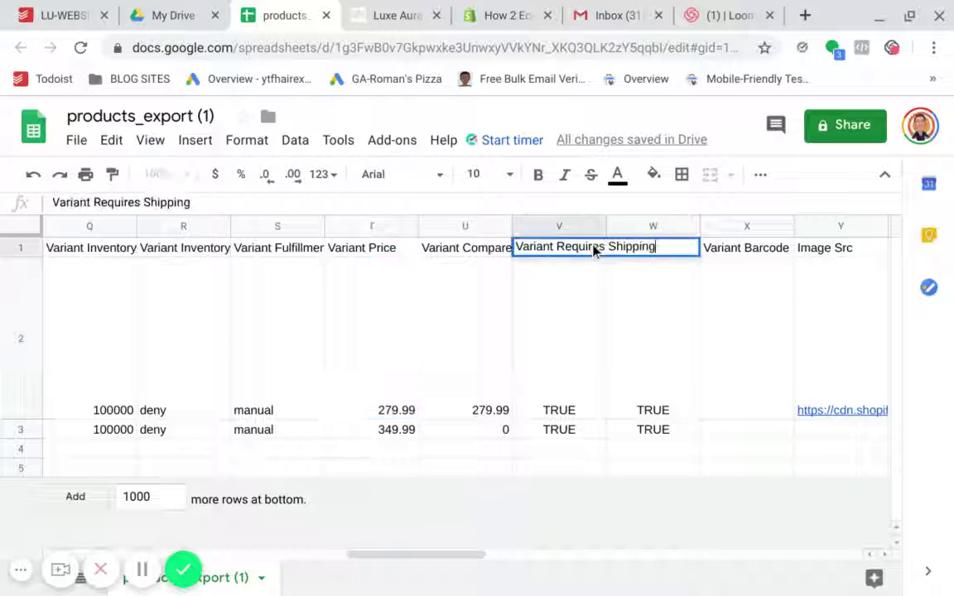
click(643, 327)
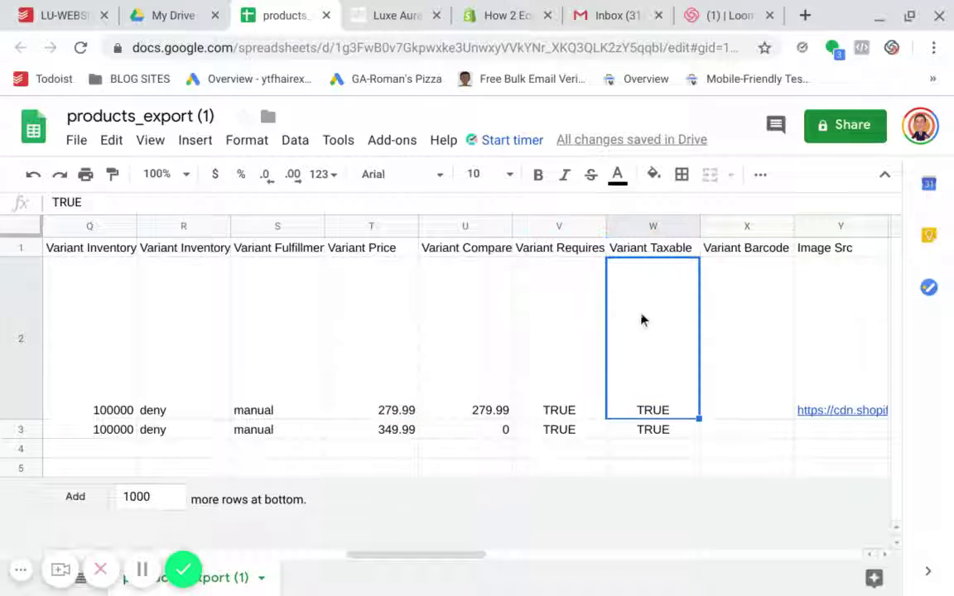
double_click(653, 252)
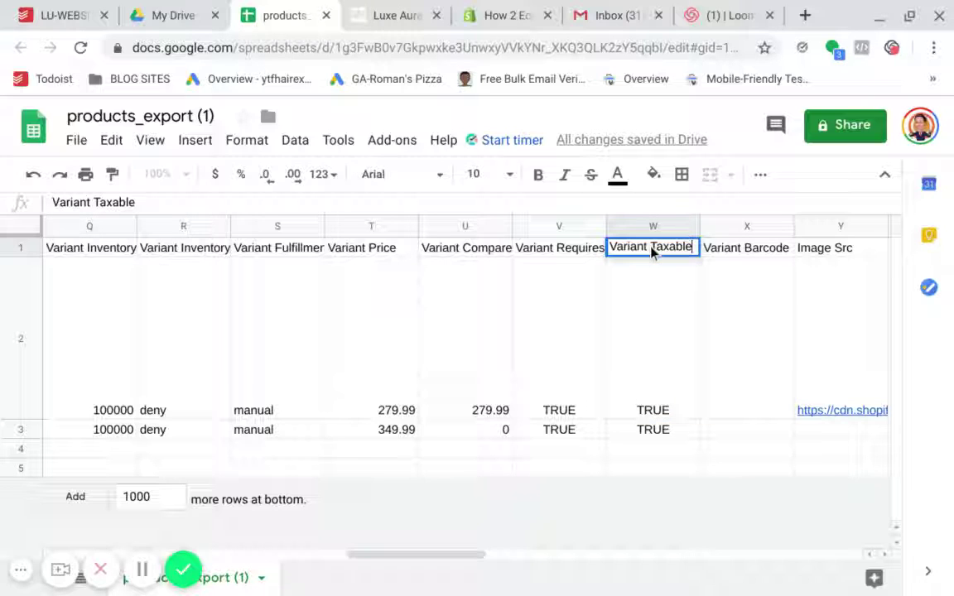
click(724, 317)
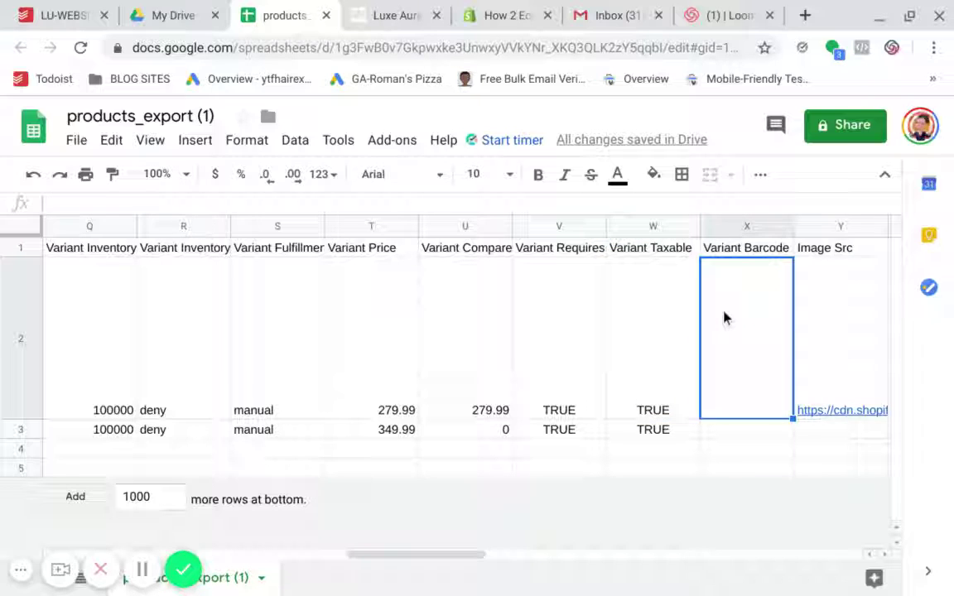
Check the Variant Taxable header and its row 2 entry, along with the Variant Barcode cell in row 2.
click(671, 337)
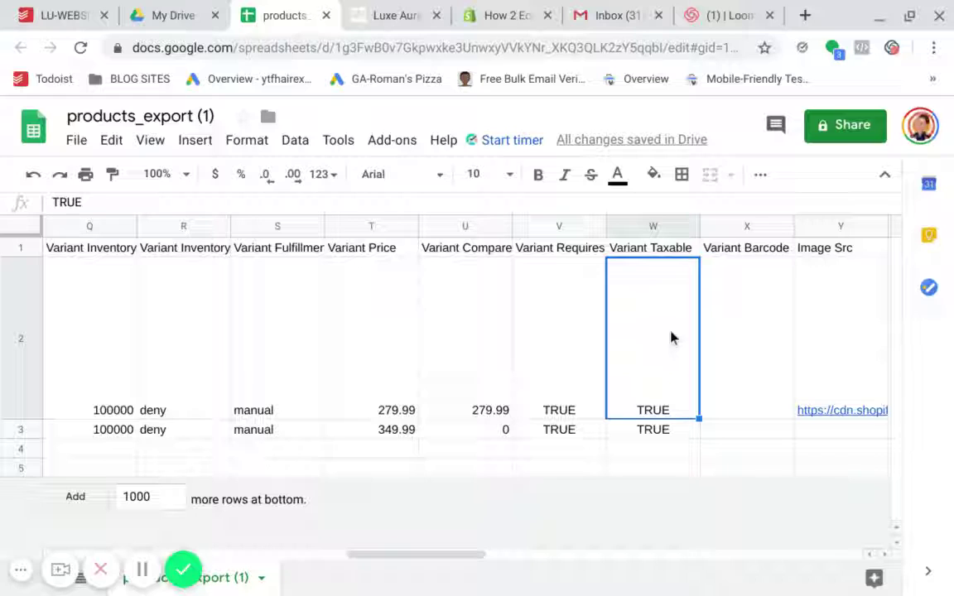
click(672, 252)
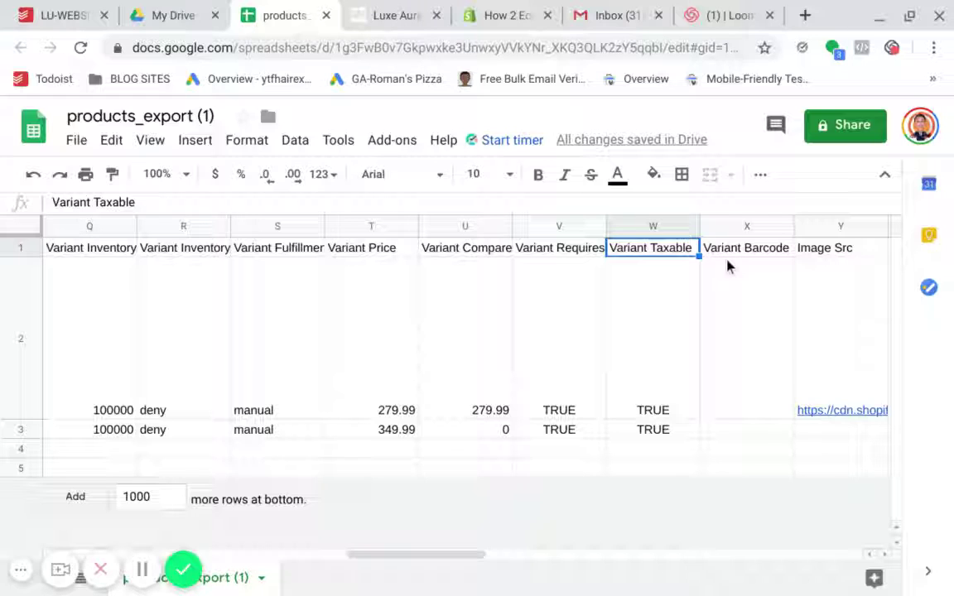
double_click(651, 417)
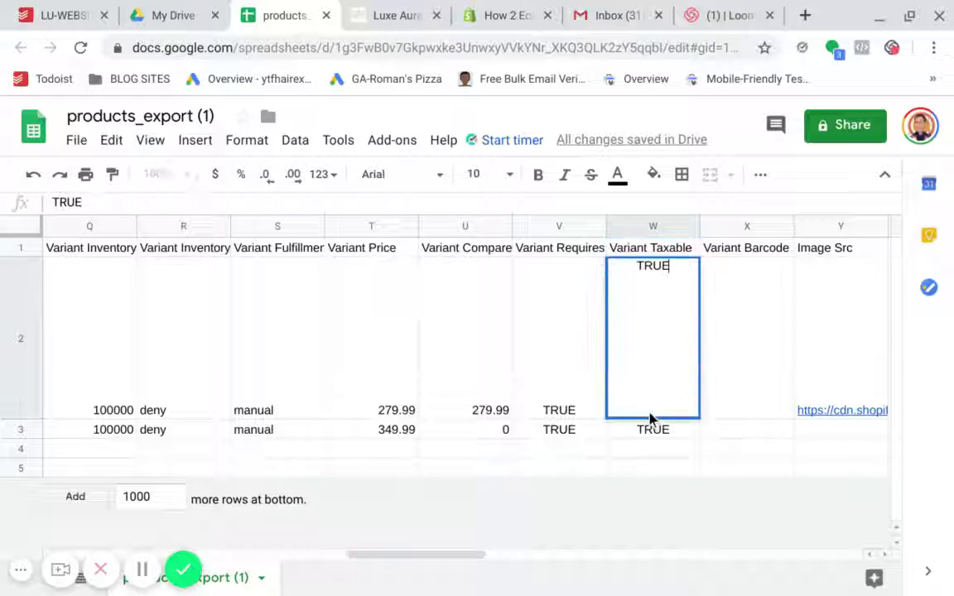
click(772, 386)
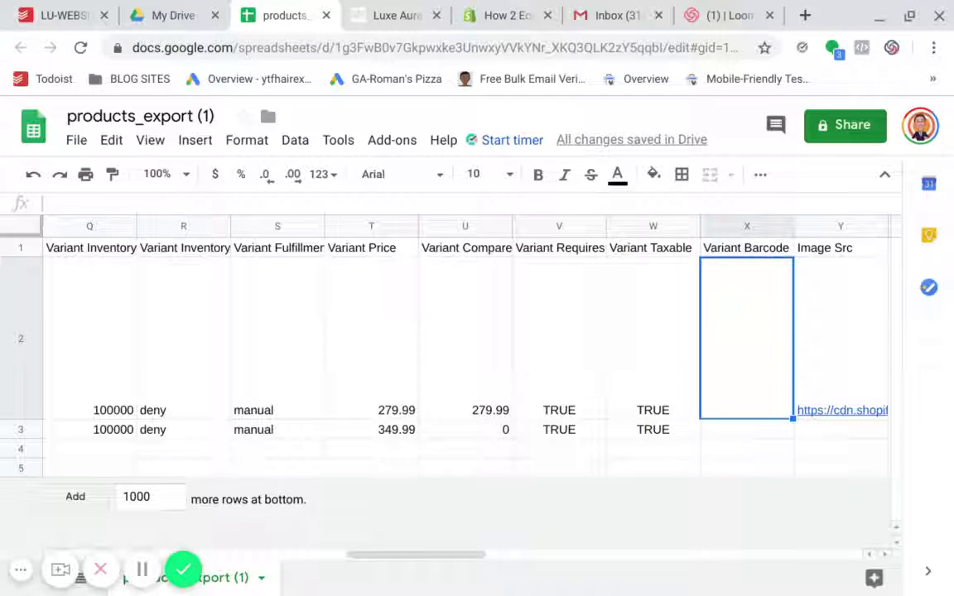
Read the full image URL in the Image Src cell Y2, leaving it unedited.
scroll(464, 332, right, 2)
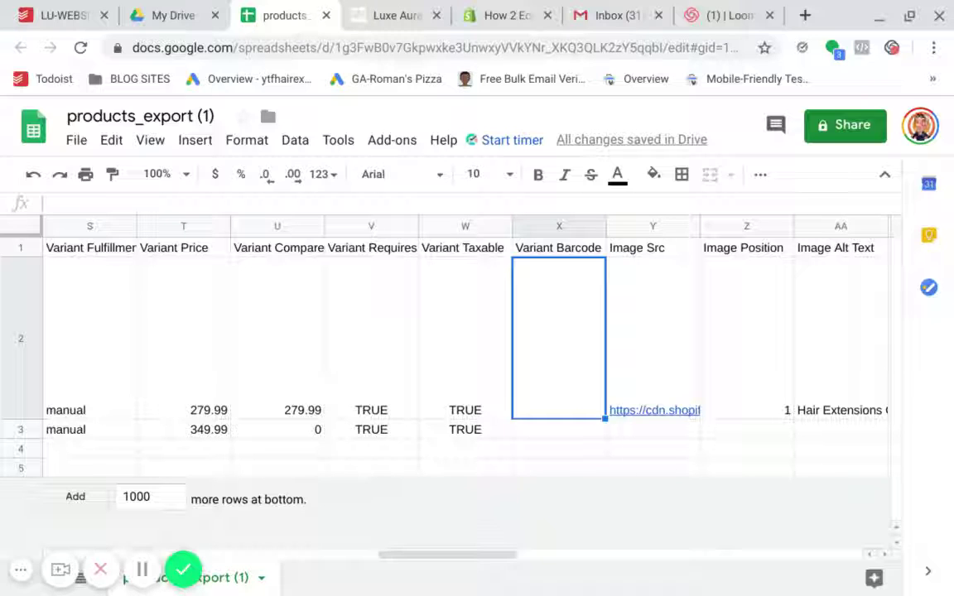
click(673, 386)
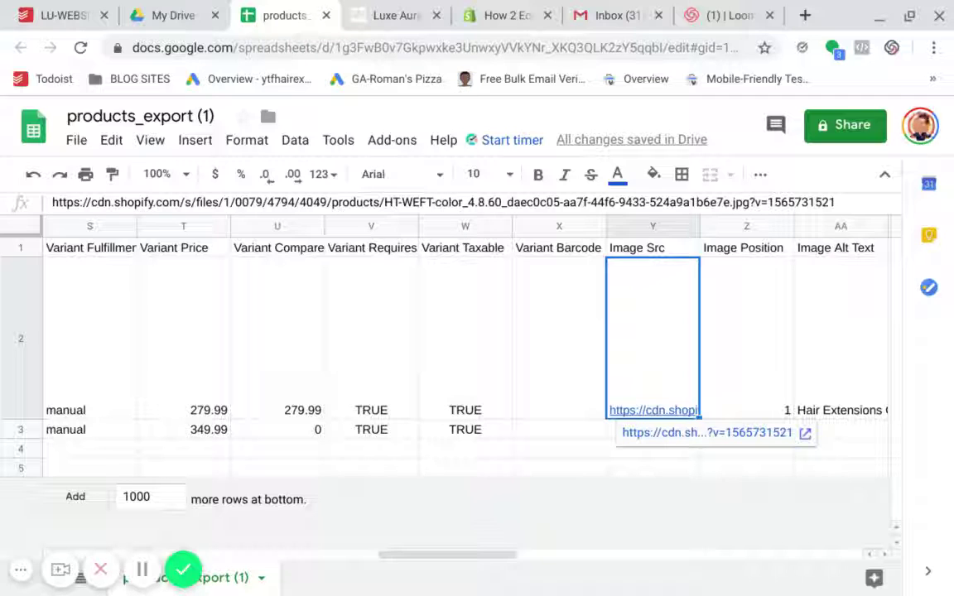
double_click(673, 386)
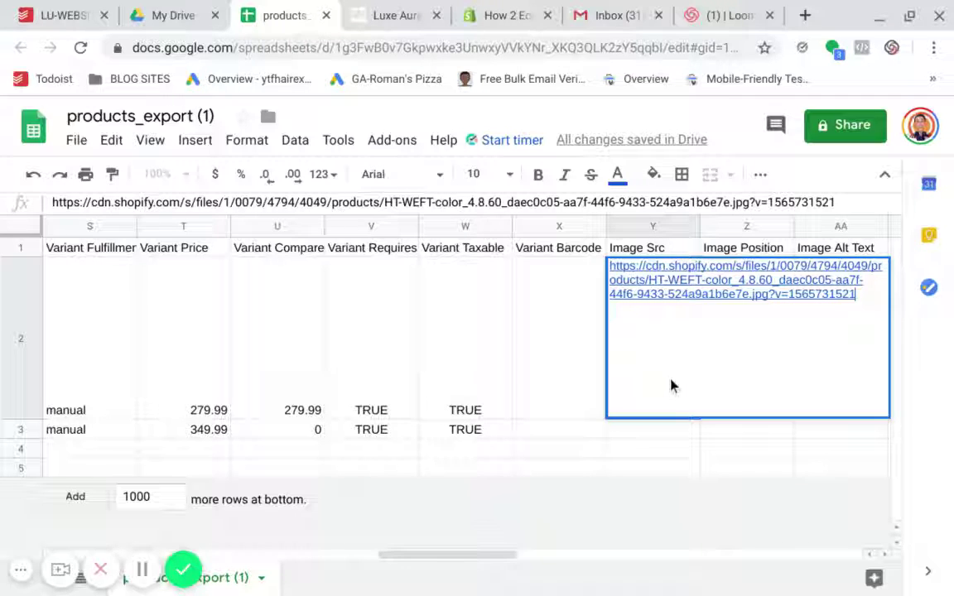
click(715, 437)
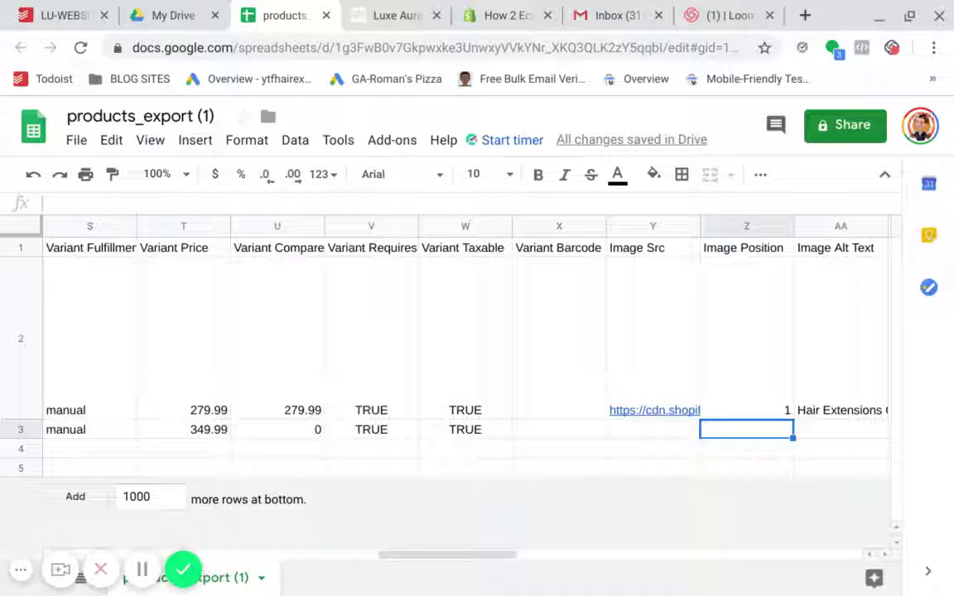
Switch to the Shopify admin and look through the Online Store preferences down to the Facebook Pixel and password protection sections.
click(497, 12)
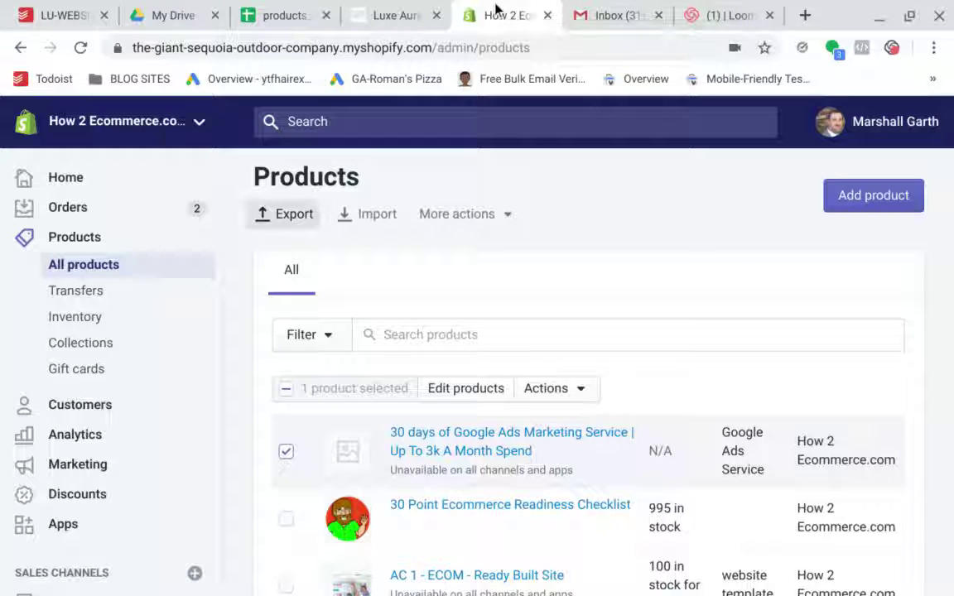
scroll(122, 473, down, 2)
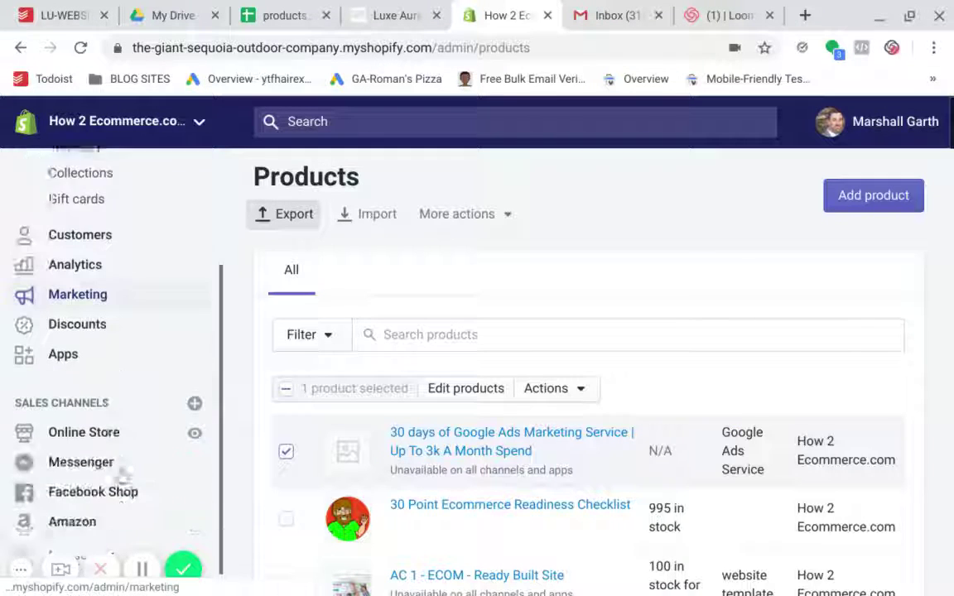
scroll(121, 473, down, 1)
click(103, 402)
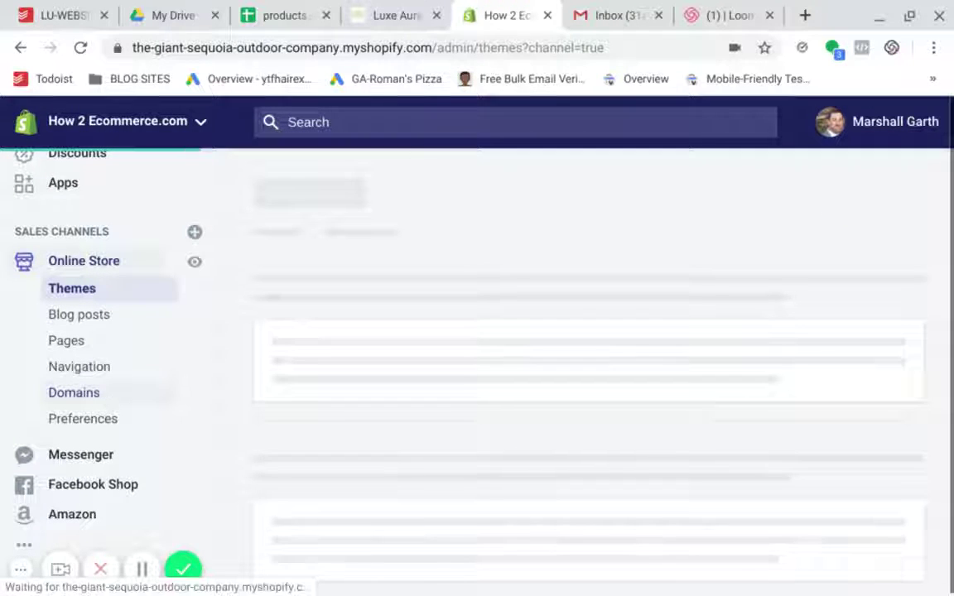
scroll(83, 368, down, 1)
click(105, 402)
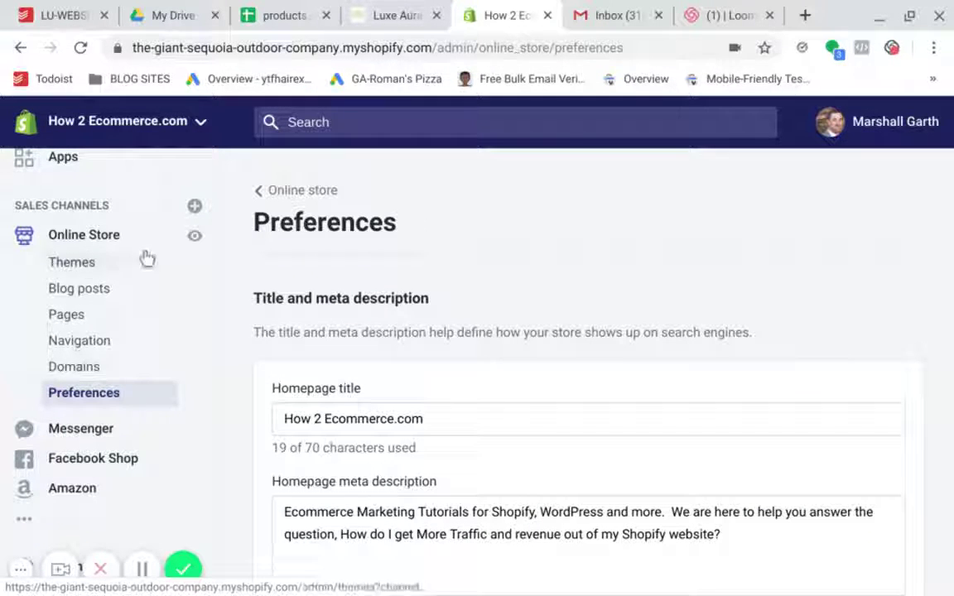
scroll(494, 331, down, 10)
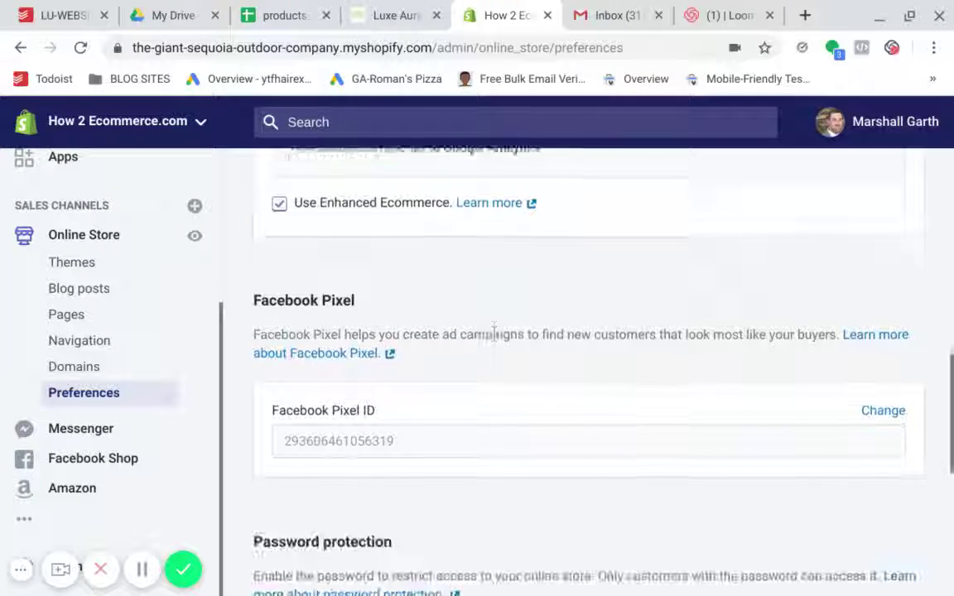
scroll(493, 332, down, 1)
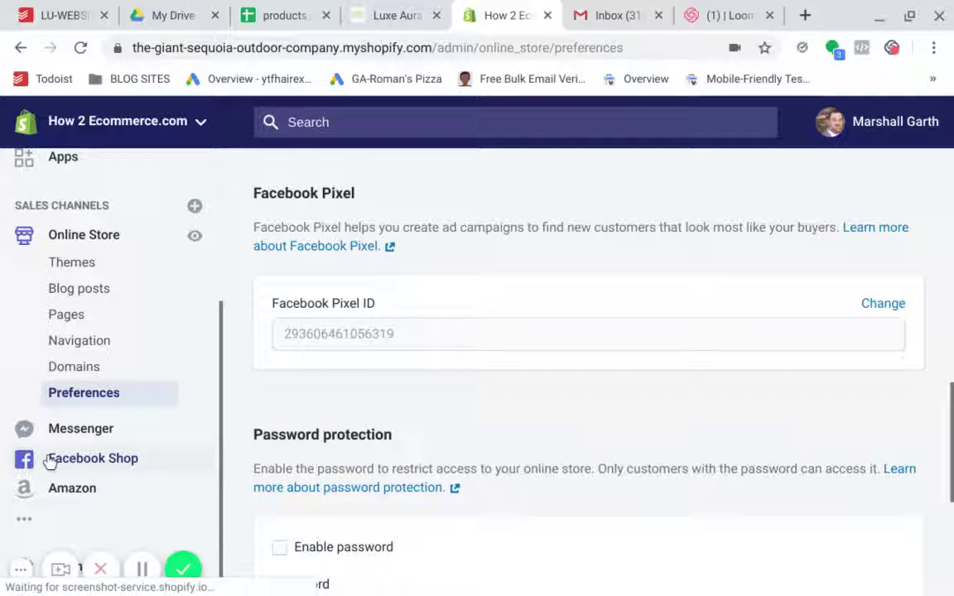
Open the Files page in the Shopify store settings.
click(22, 571)
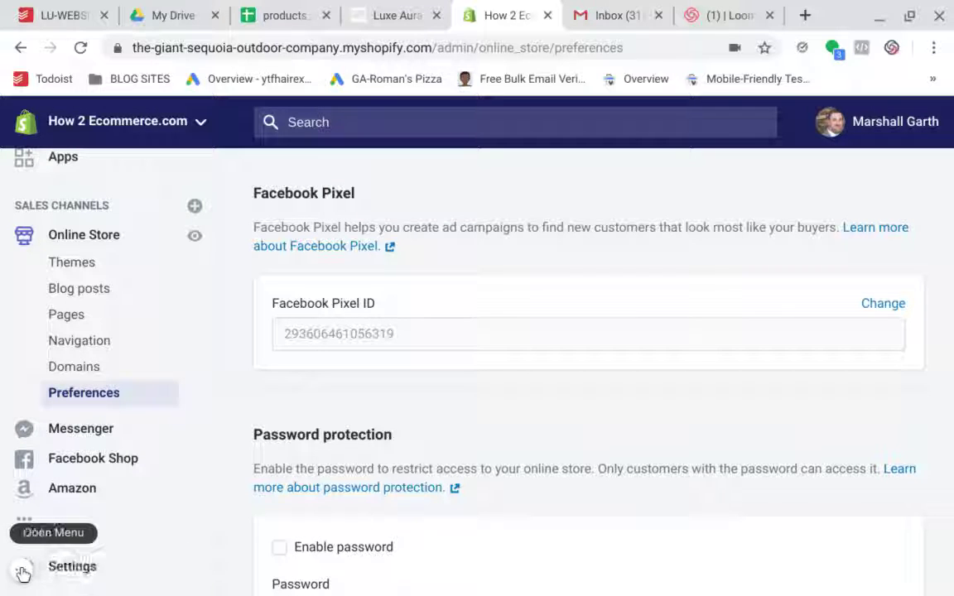
click(58, 571)
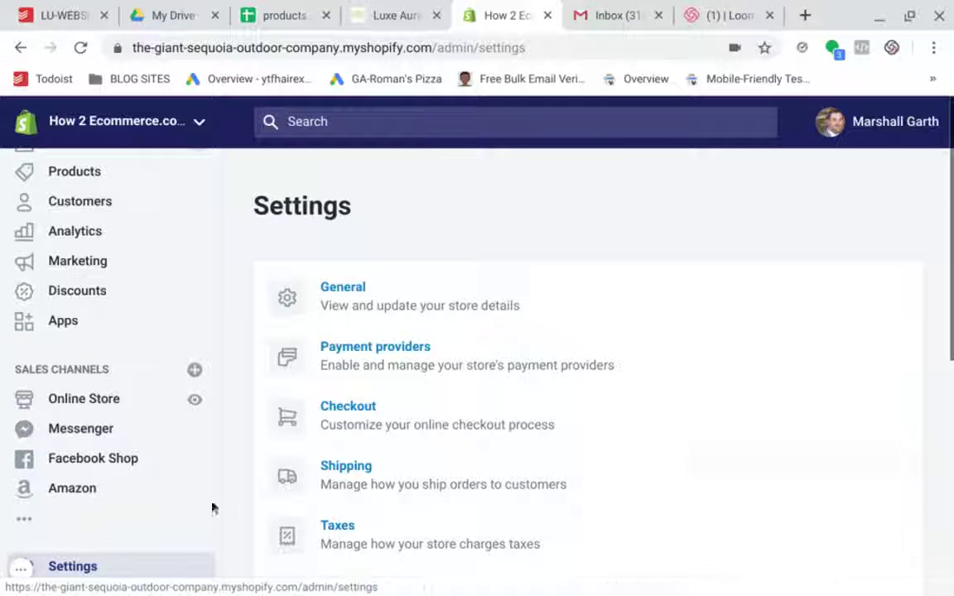
scroll(502, 389, down, 2)
scroll(502, 389, down, 5)
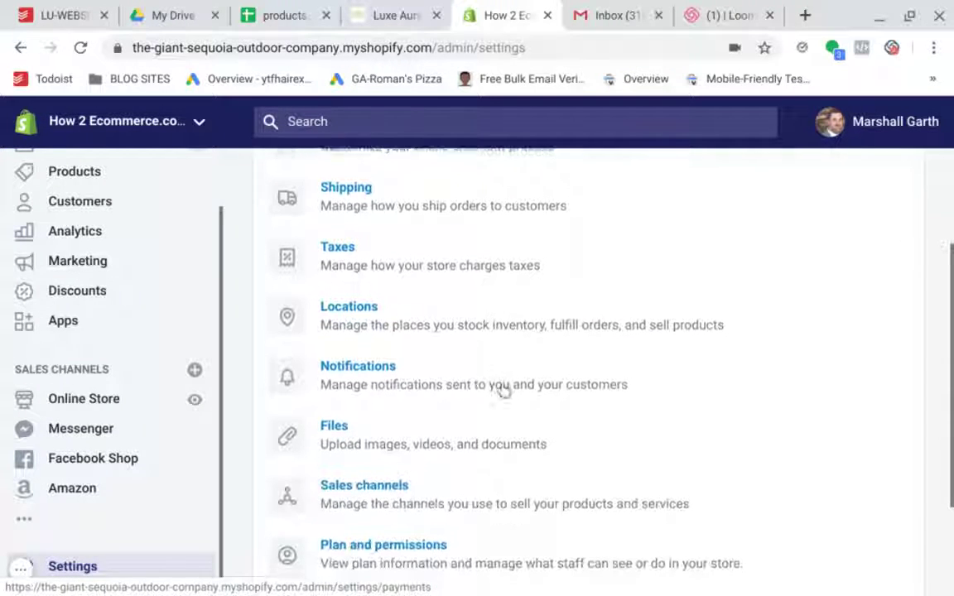
click(338, 426)
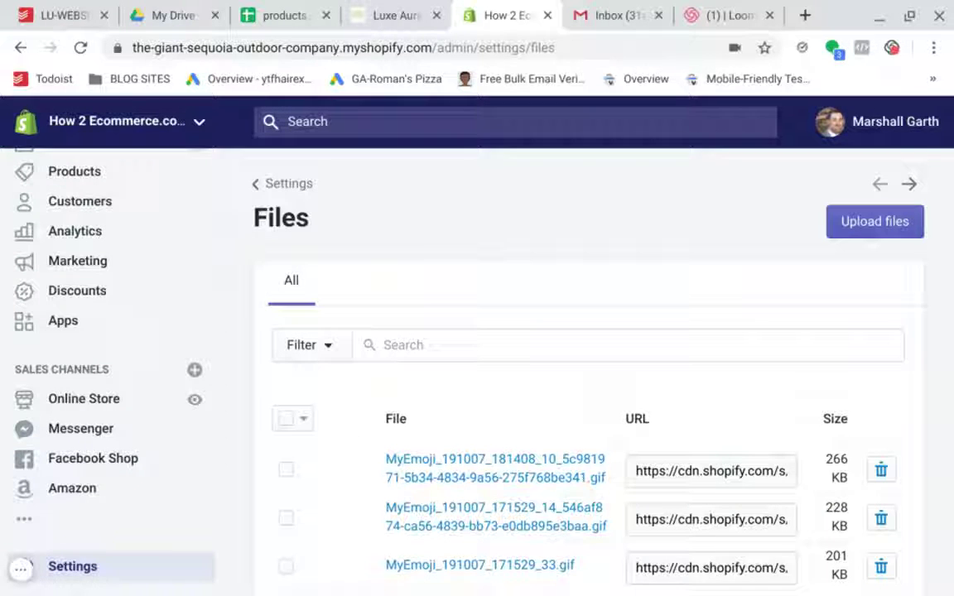
View the file upload chooser without choosing a file, and select the URL of the first listed file.
click(862, 235)
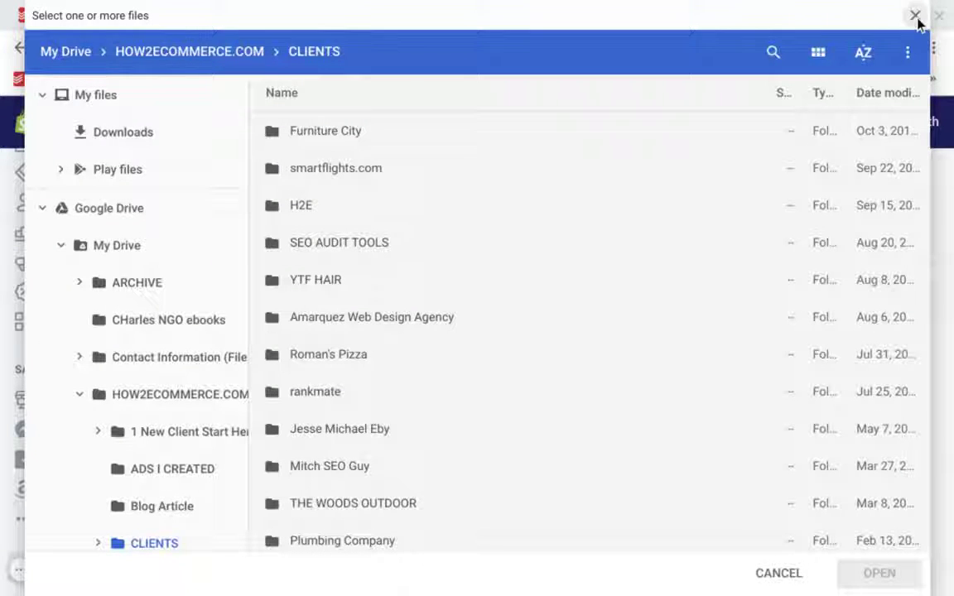
click(915, 16)
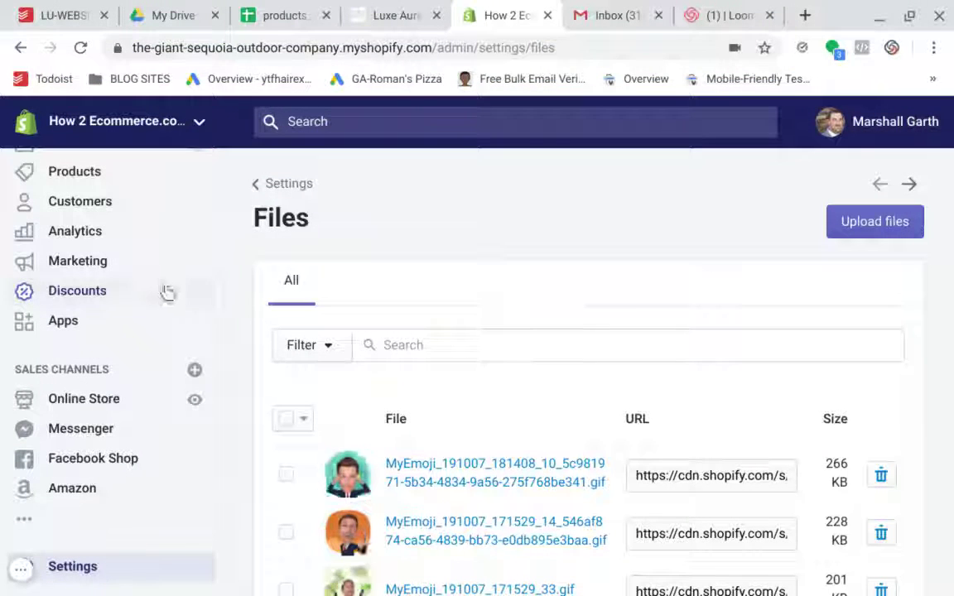
click(672, 469)
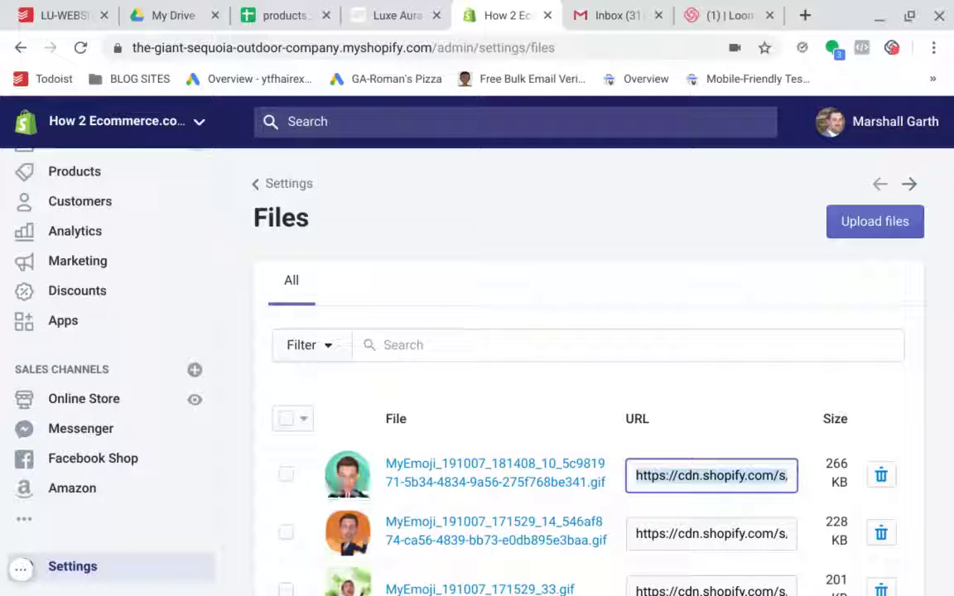
Return to the products_export sheet and compare rows 2 and 3, focusing on their Image Src cells.
click(286, 15)
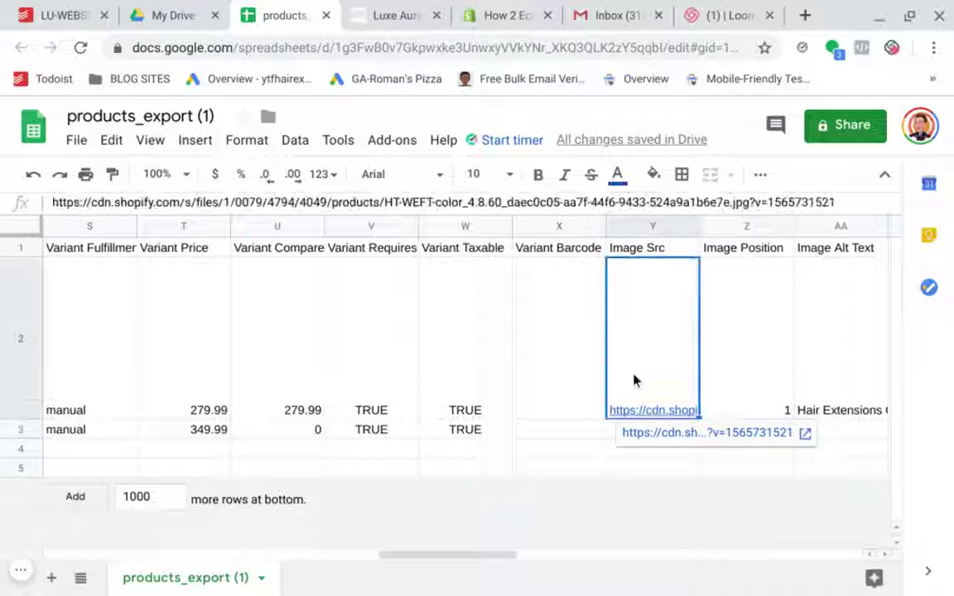
click(603, 431)
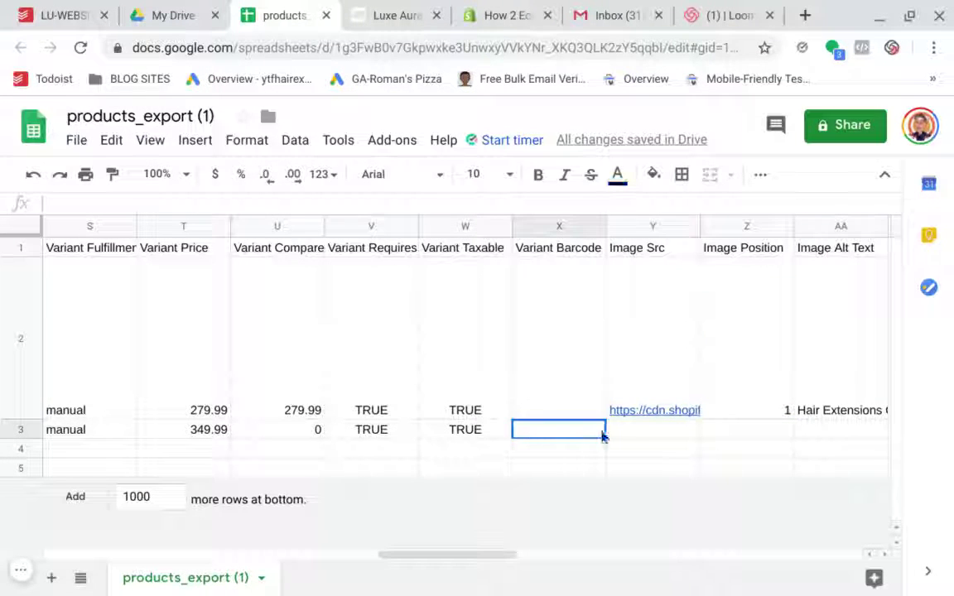
click(630, 429)
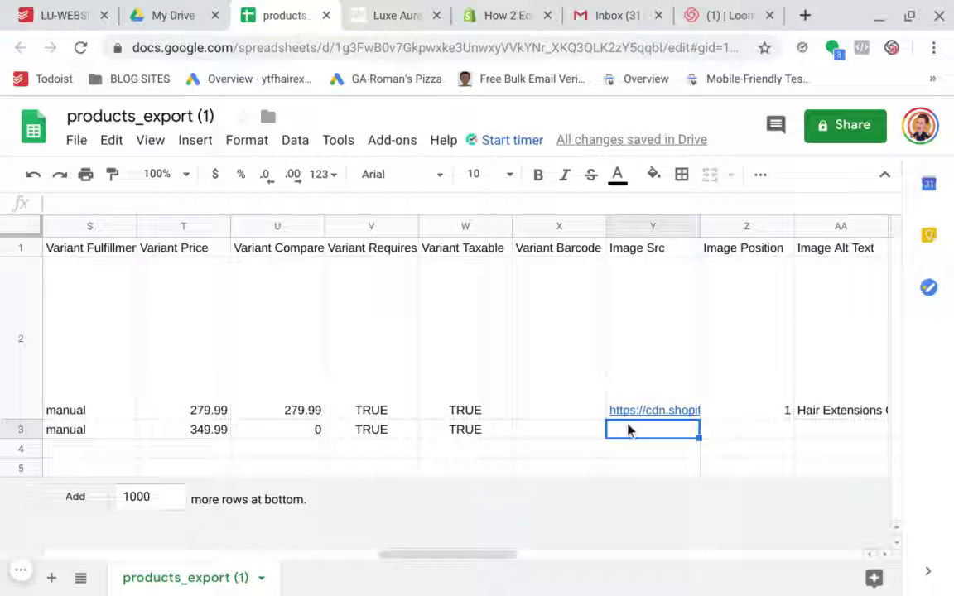
mouse_move(652, 401)
click(17, 431)
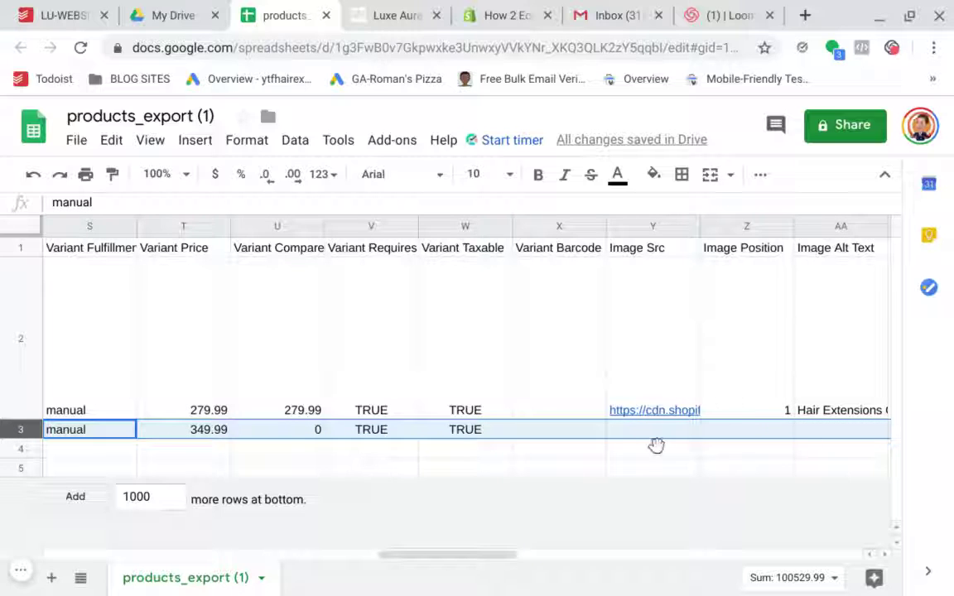
click(5, 341)
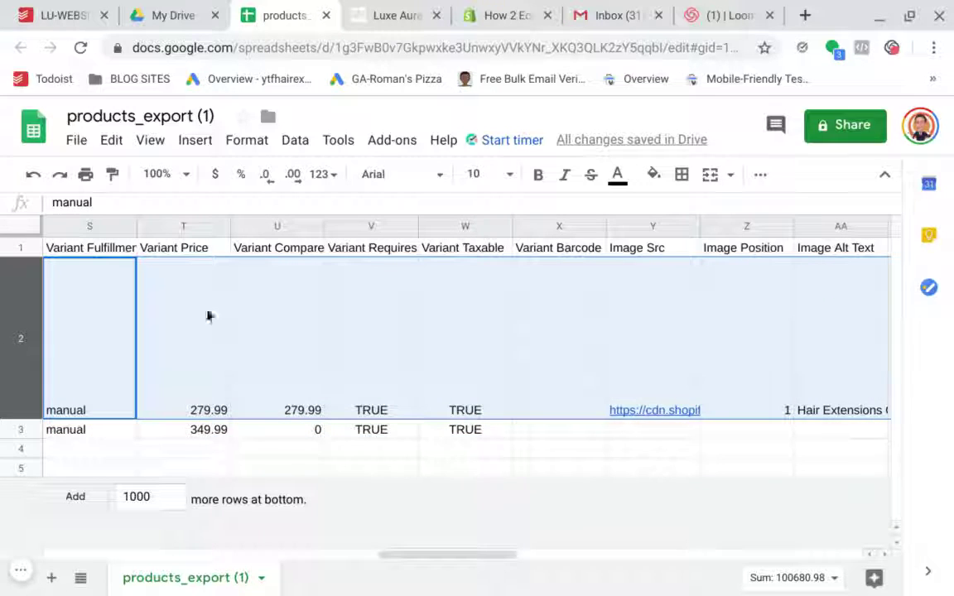
click(672, 411)
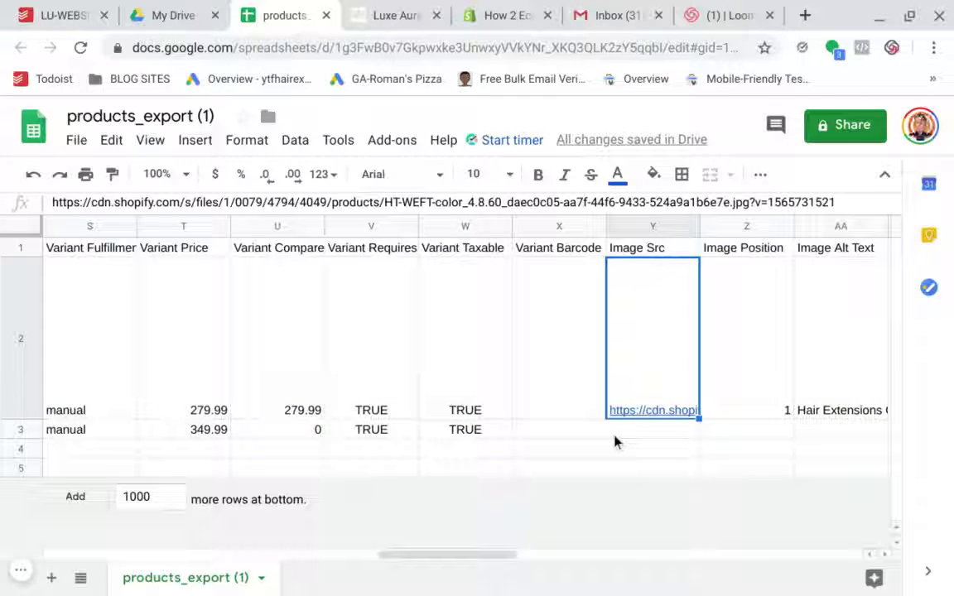
Examine the Image Position entry in Z2 alongside its Image Src link, and the Image Position cells in rows 3 to 5.
click(754, 346)
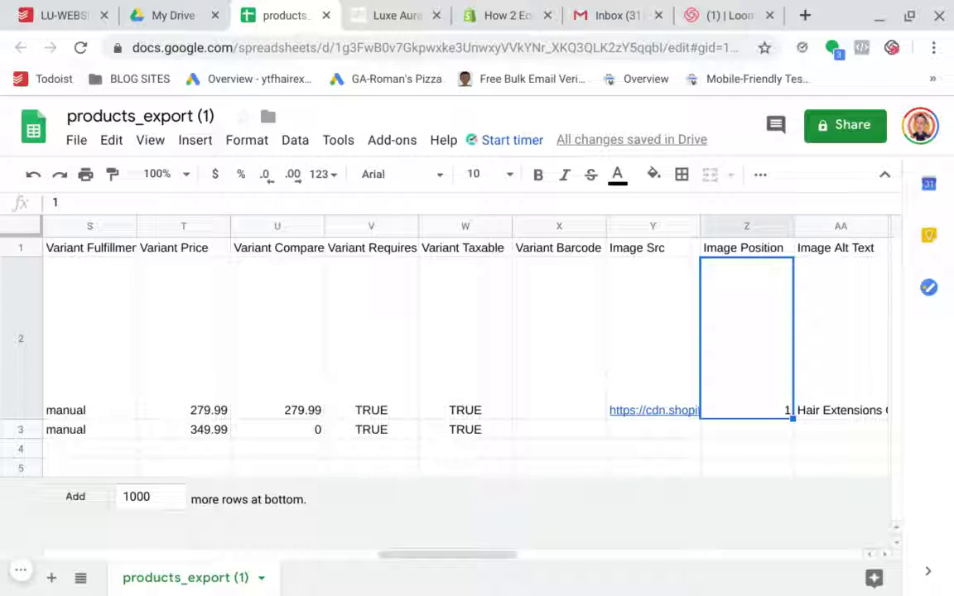
click(674, 355)
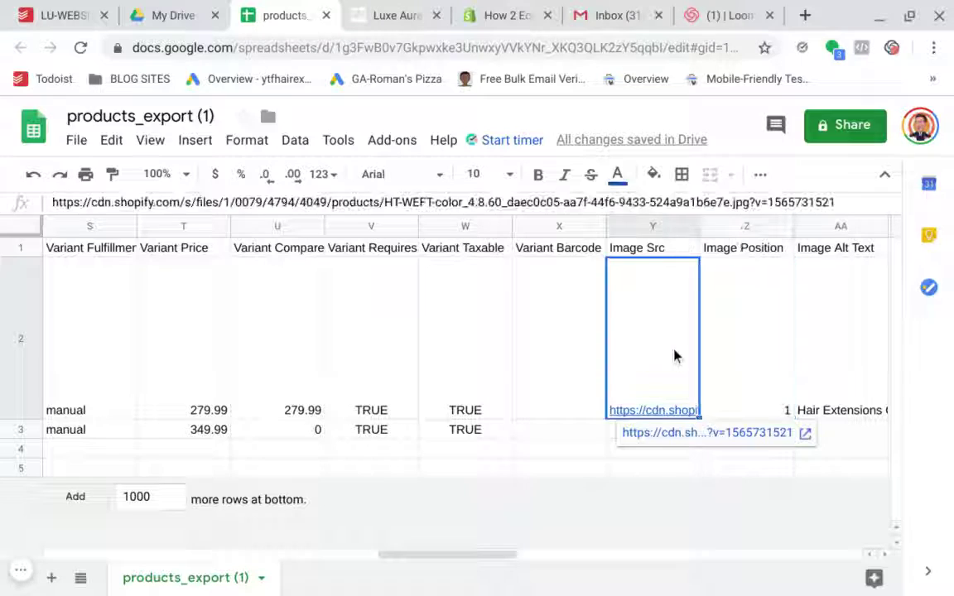
click(754, 369)
click(743, 437)
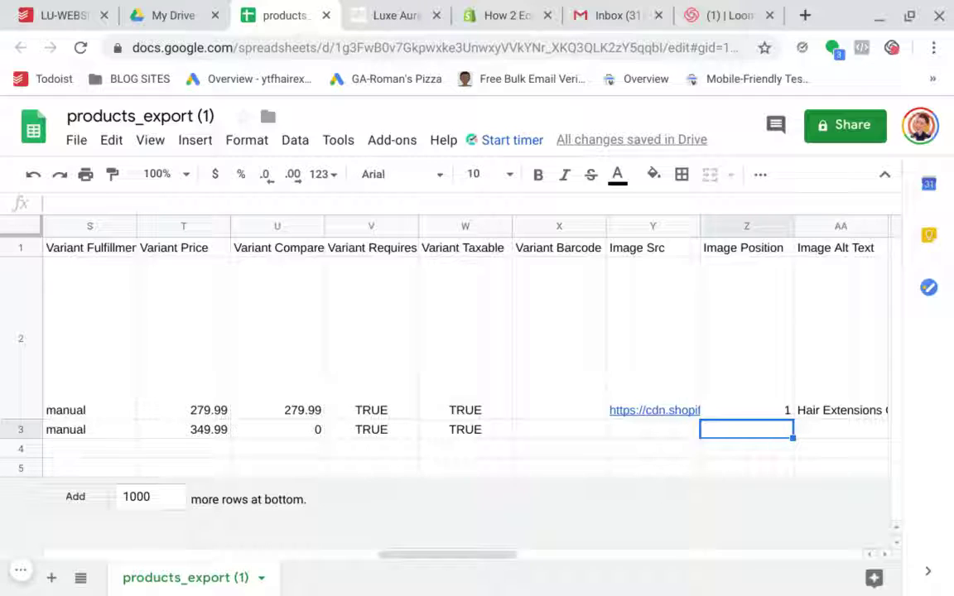
click(752, 453)
click(754, 467)
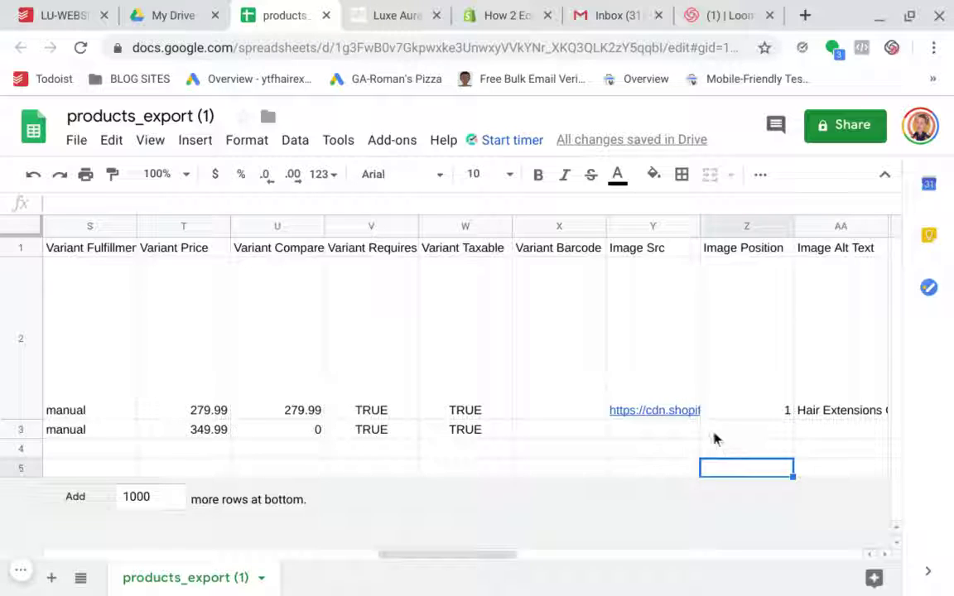
Examine the Image Src cells in rows 3 to 5 and the whole variant row 3.
click(668, 435)
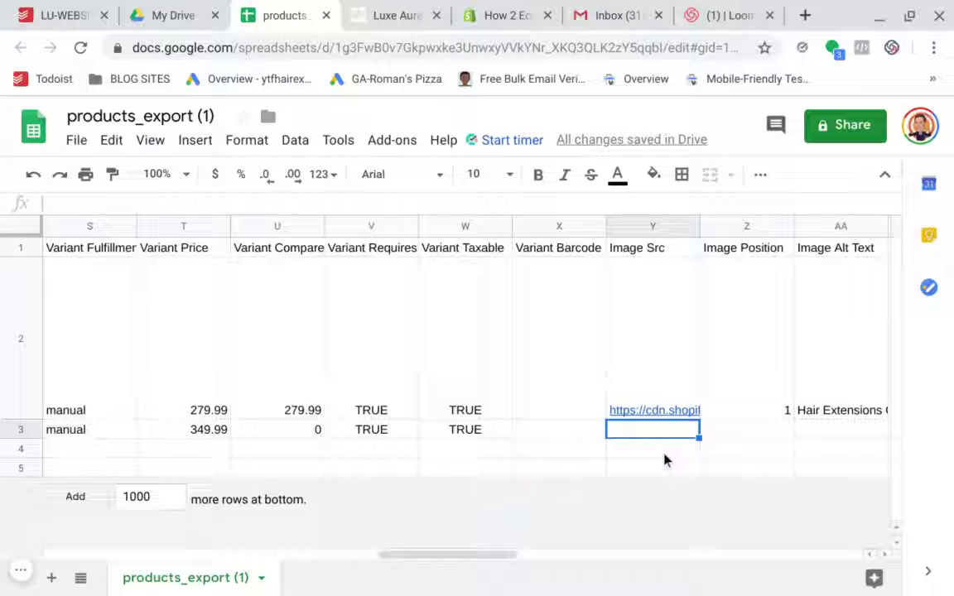
click(664, 452)
click(664, 470)
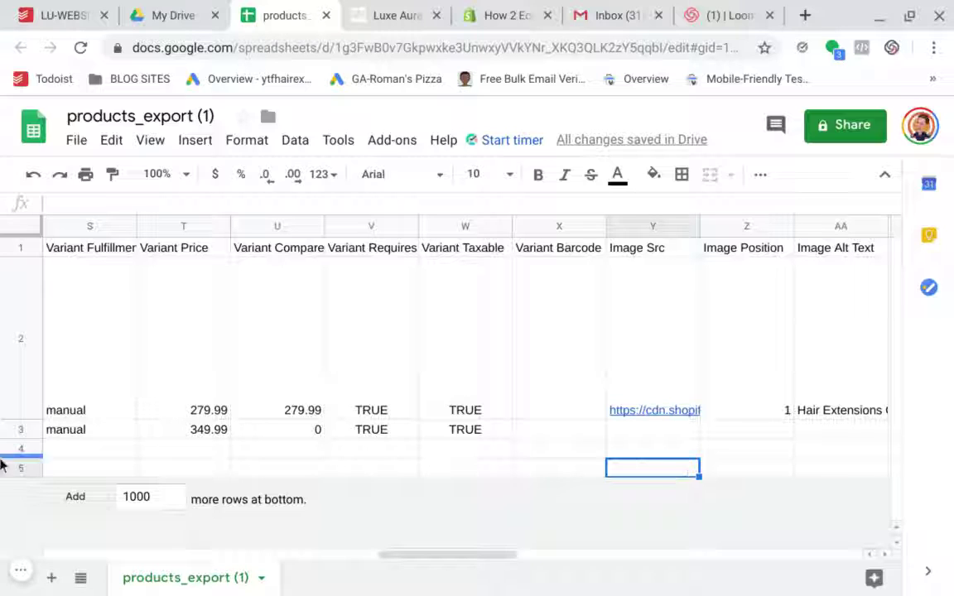
click(31, 434)
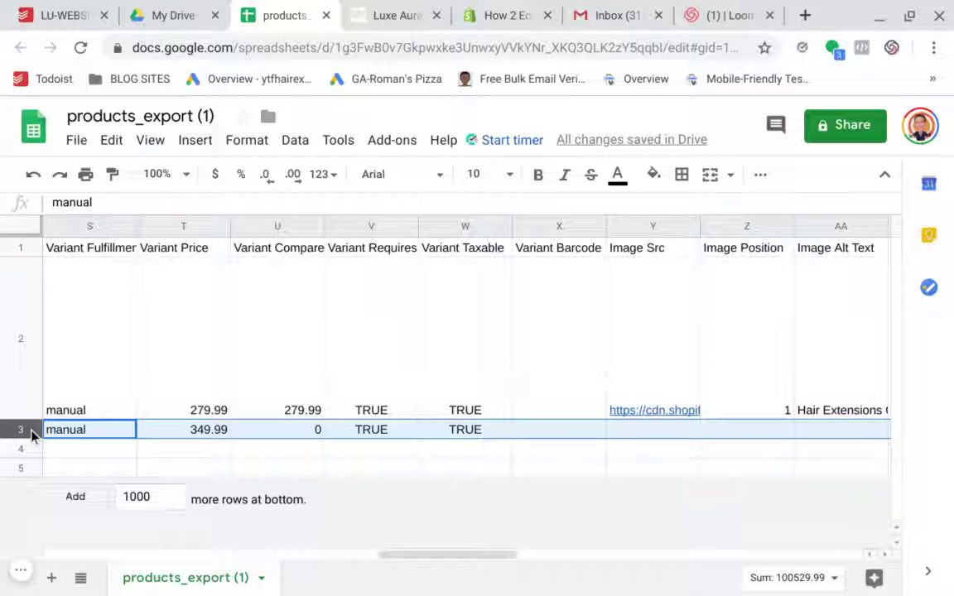
click(650, 433)
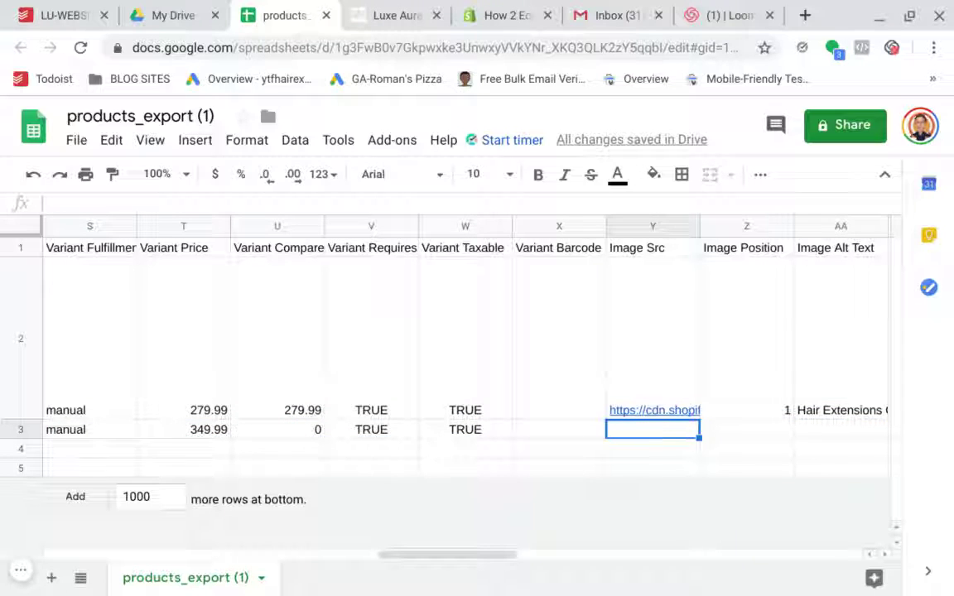
Examine the empty Image Position cell in row 3, and row 2's Image Src, Image Position and Image Alt Text cells.
click(747, 428)
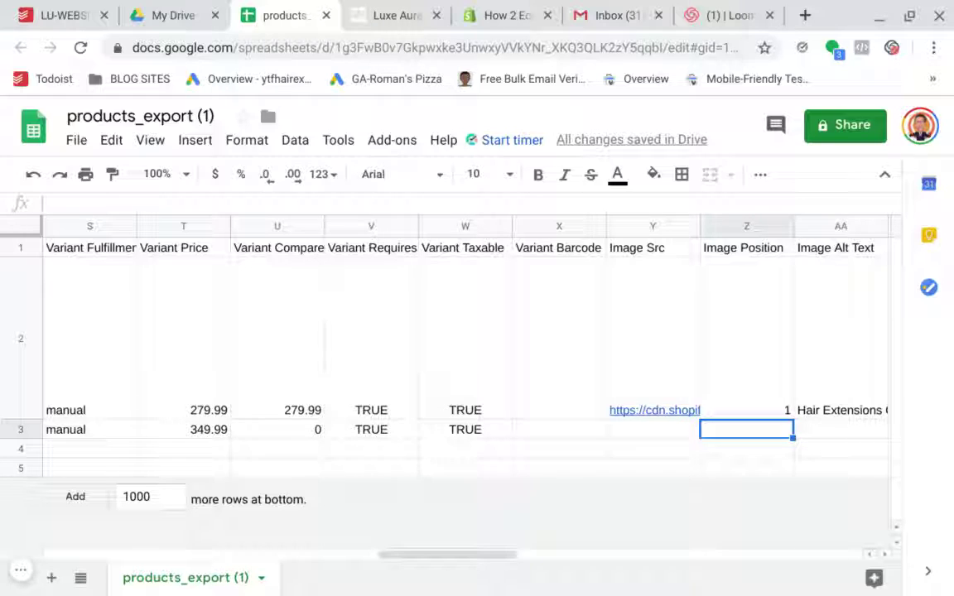
scroll(466, 348, right, 1)
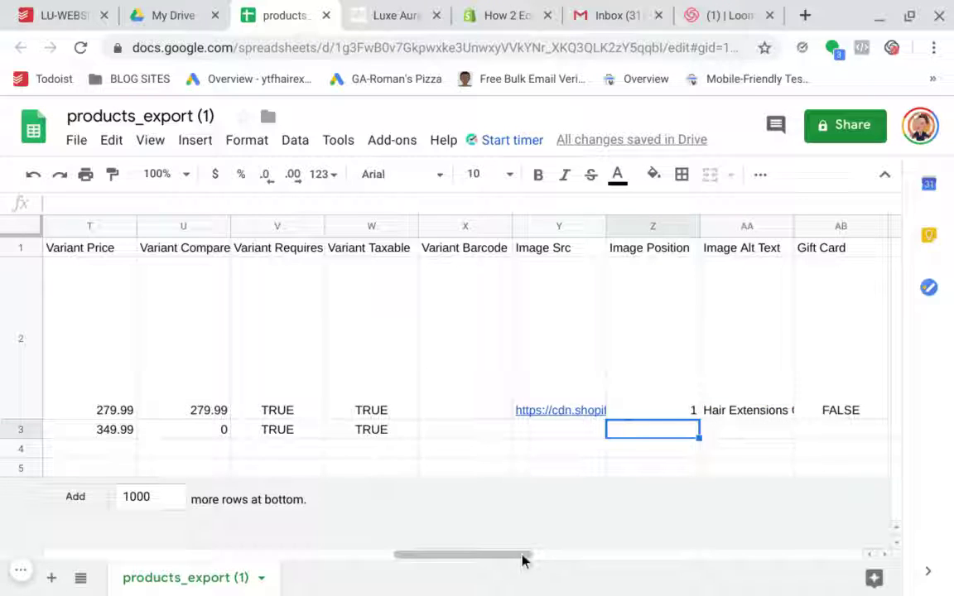
drag(523, 559, 588, 561)
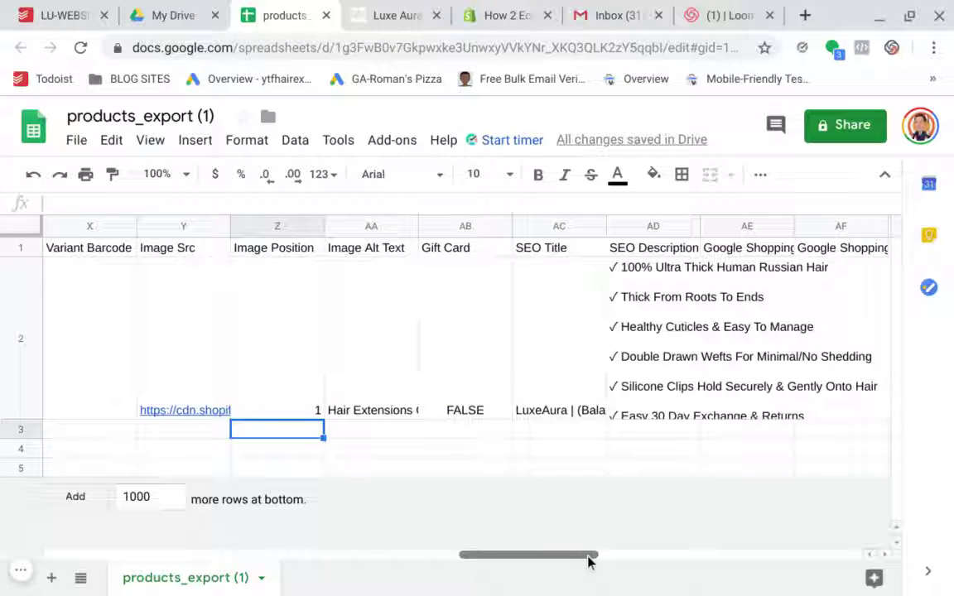
click(207, 391)
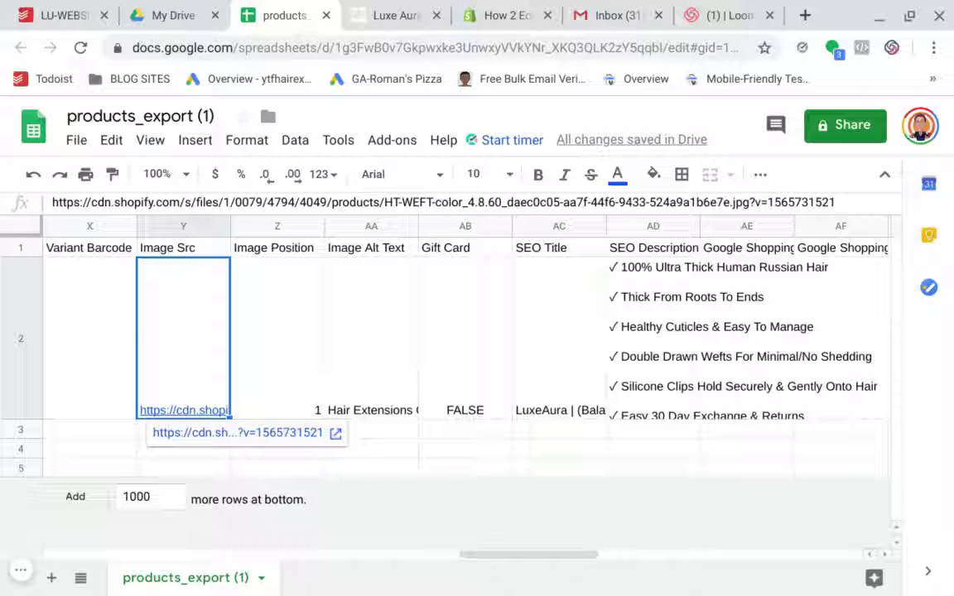
click(294, 364)
click(360, 354)
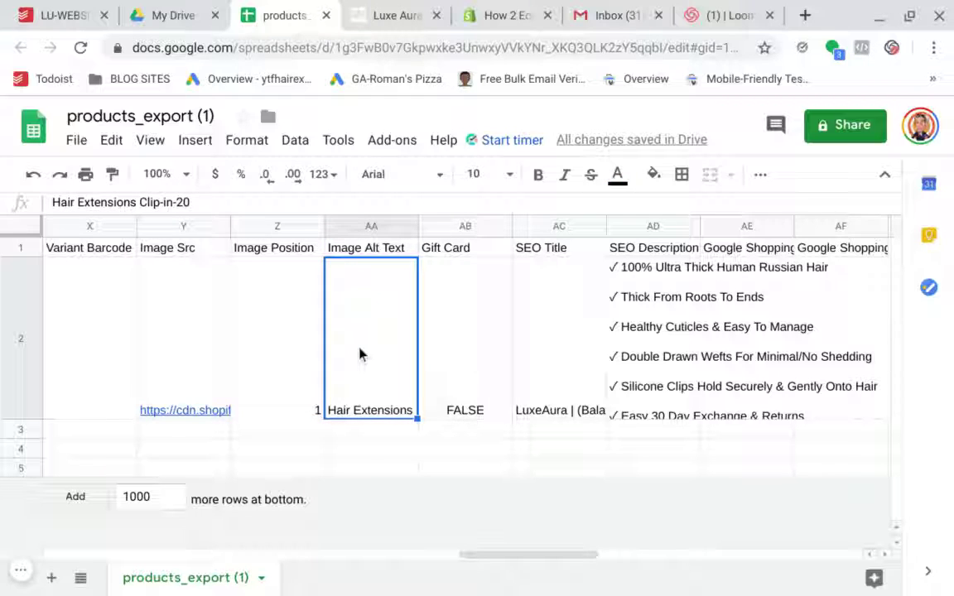
double_click(359, 354)
Compare the SEO Title and SEO Description entries in row 2 with the product's Image Alt Text.
click(661, 329)
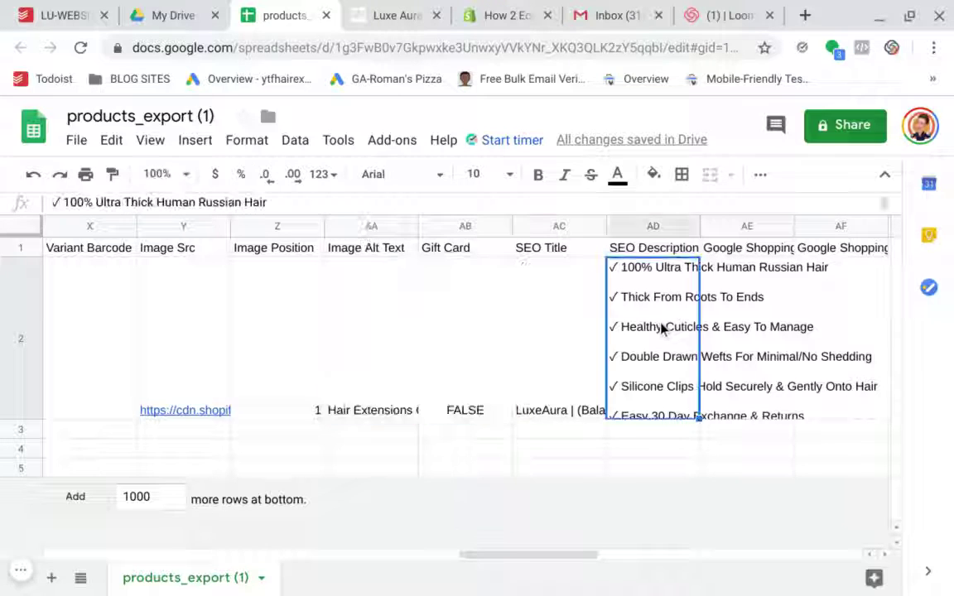
click(590, 329)
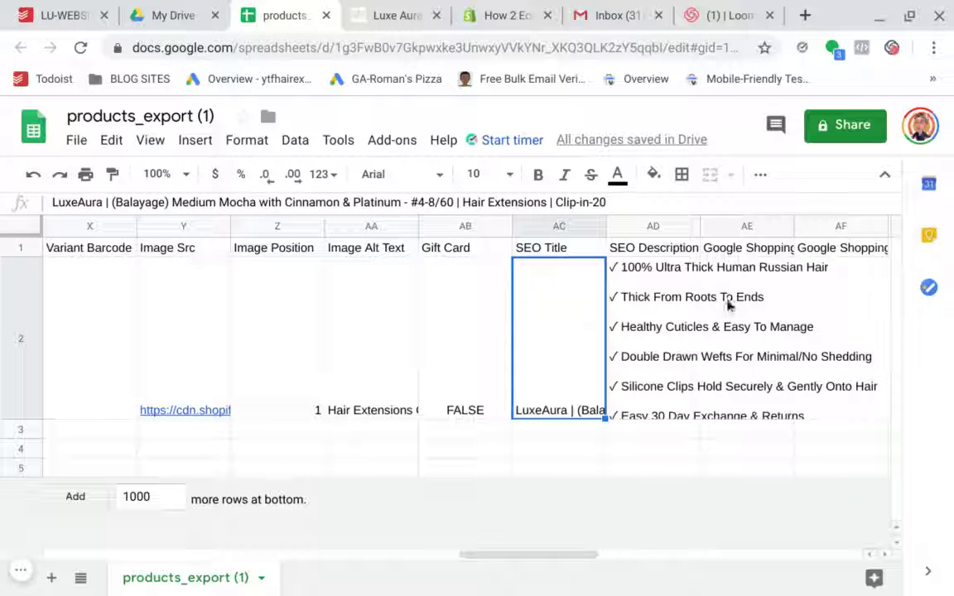
click(623, 326)
click(401, 342)
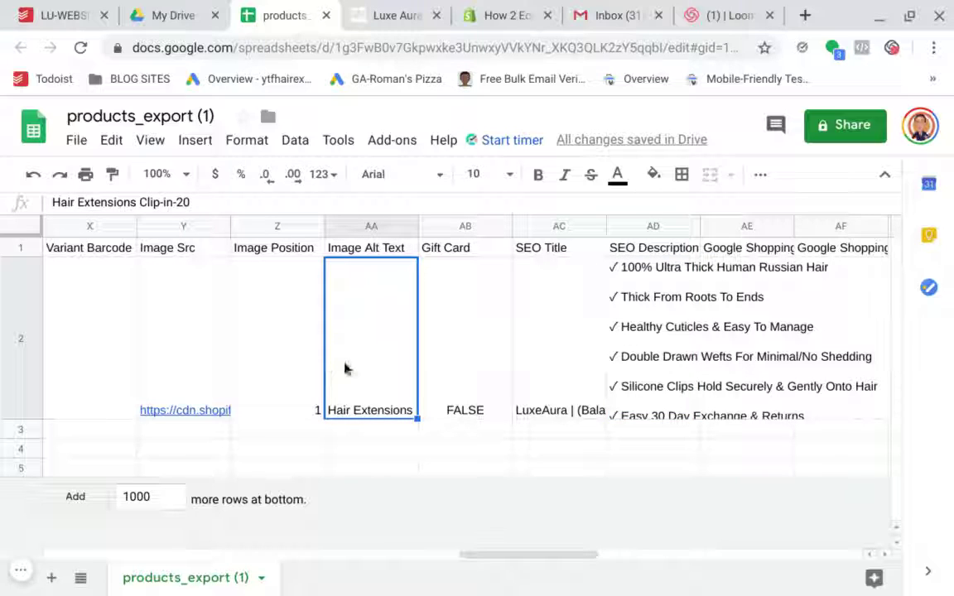
click(570, 389)
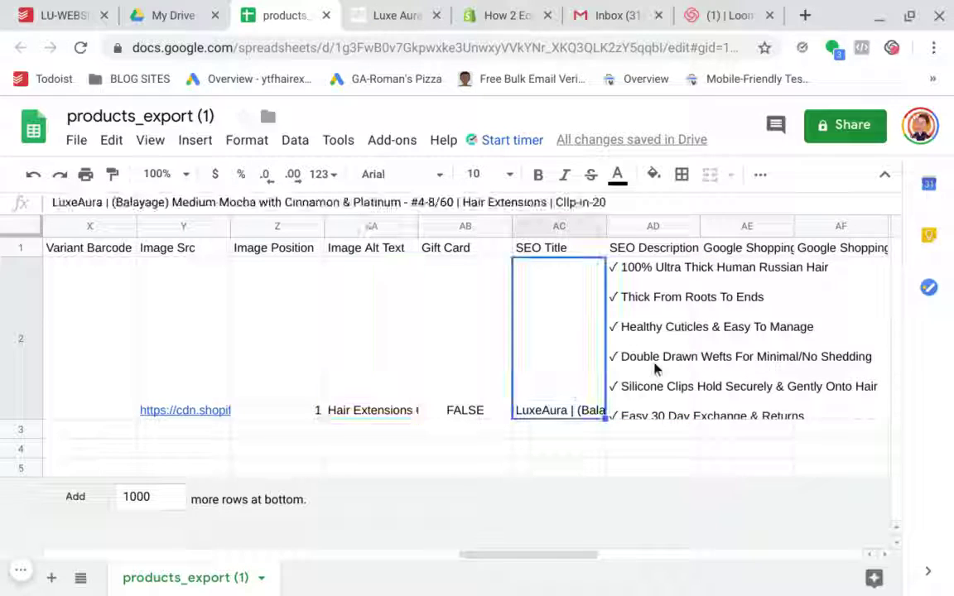
click(654, 369)
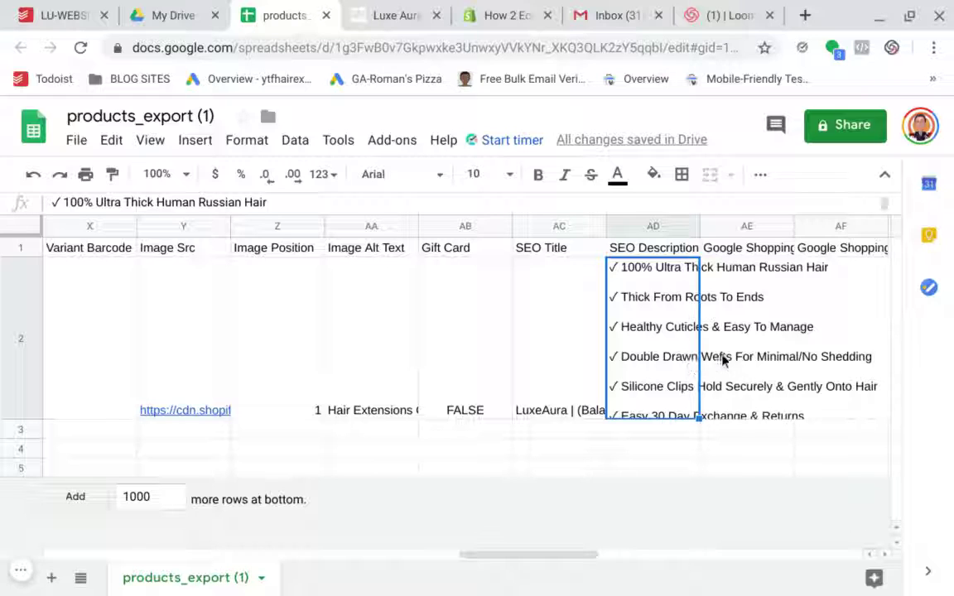
Read the full Google Shopping headers in AE1 to AH1 and select the whole SEO Description column.
click(754, 250)
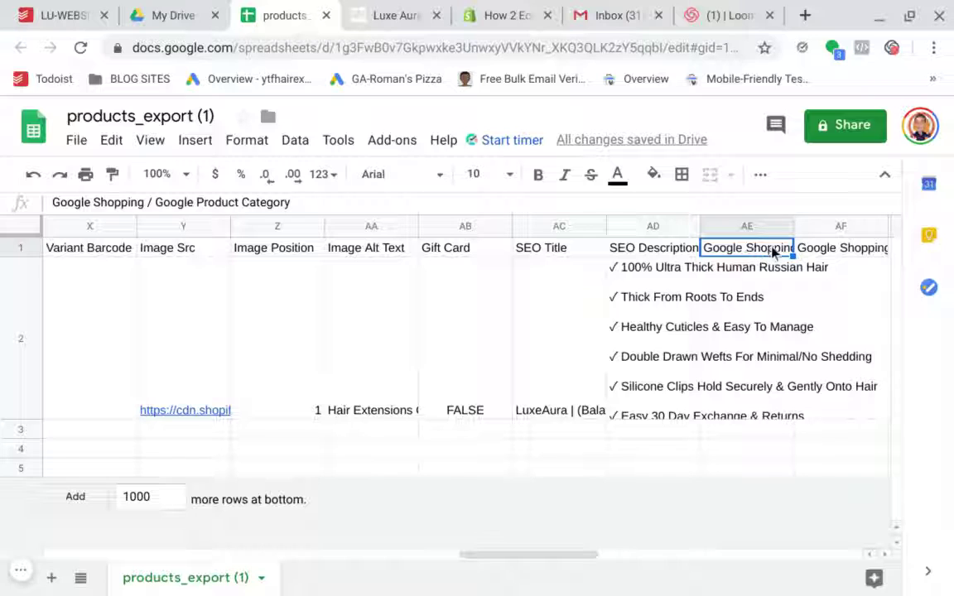
click(837, 254)
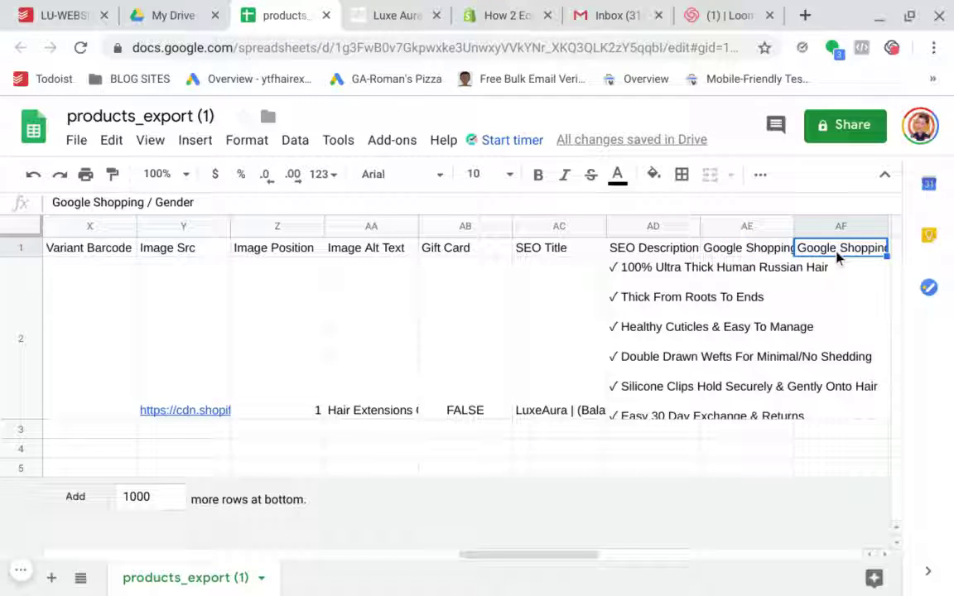
scroll(837, 256, right, 3)
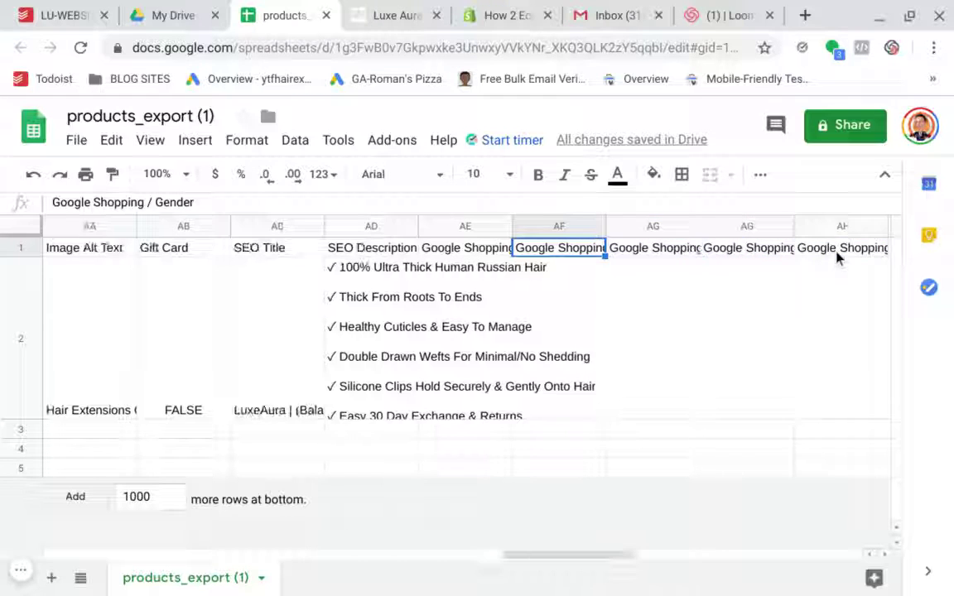
click(656, 249)
click(728, 248)
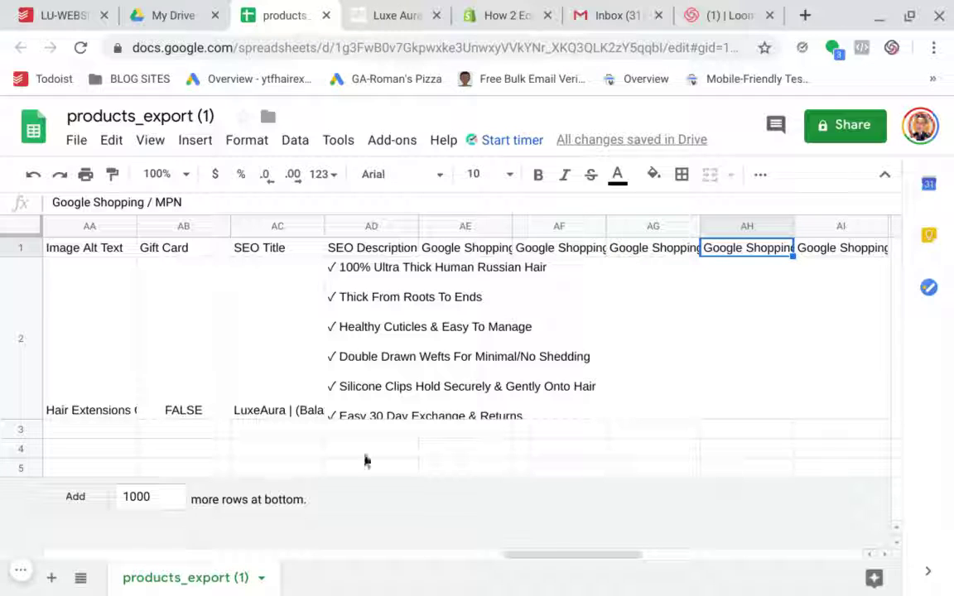
click(356, 227)
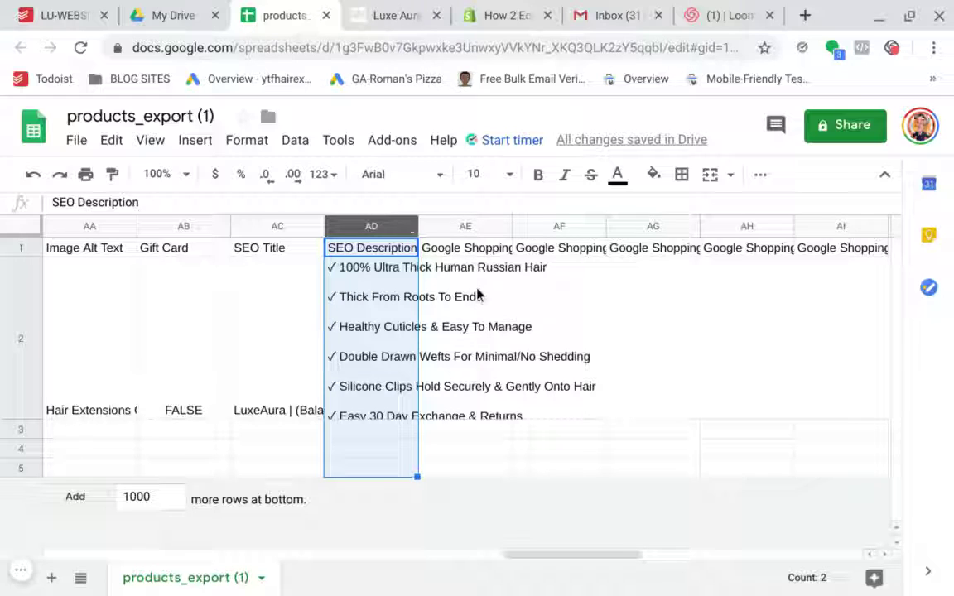
Examine the Variant Weight Unit header in column AS and its entries for both variants in rows 2 and 3.
scroll(477, 294, right, 10)
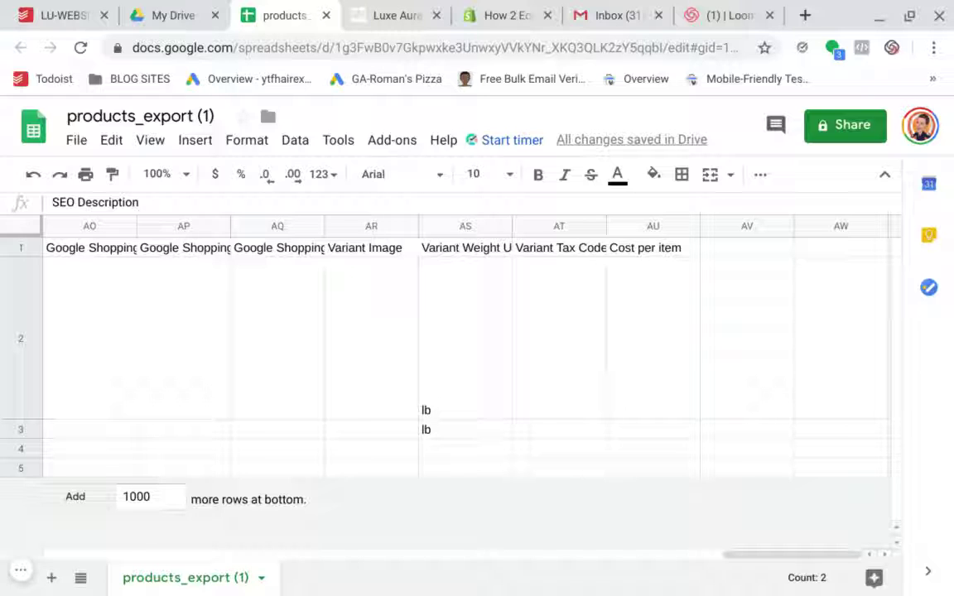
click(498, 251)
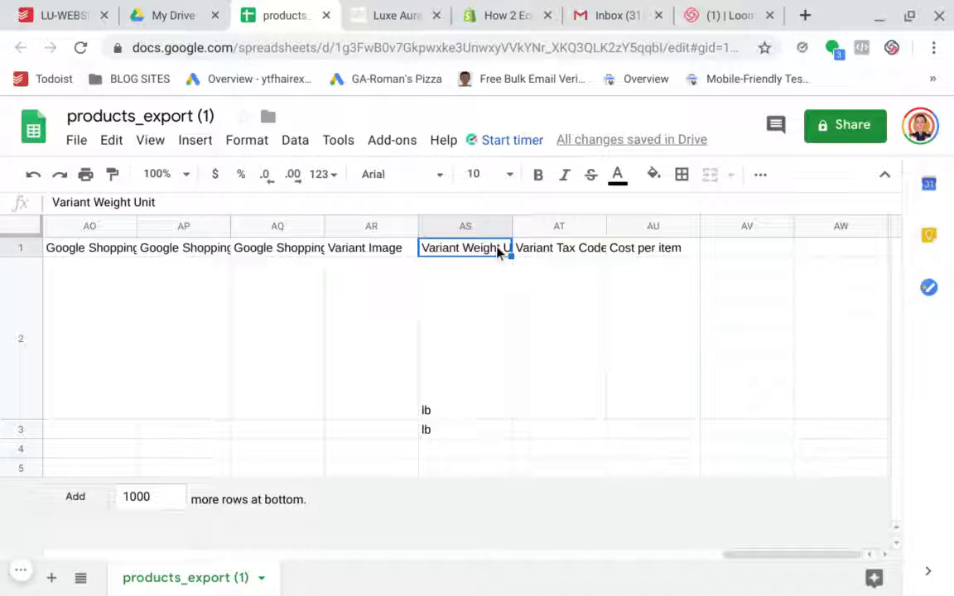
click(461, 416)
click(461, 430)
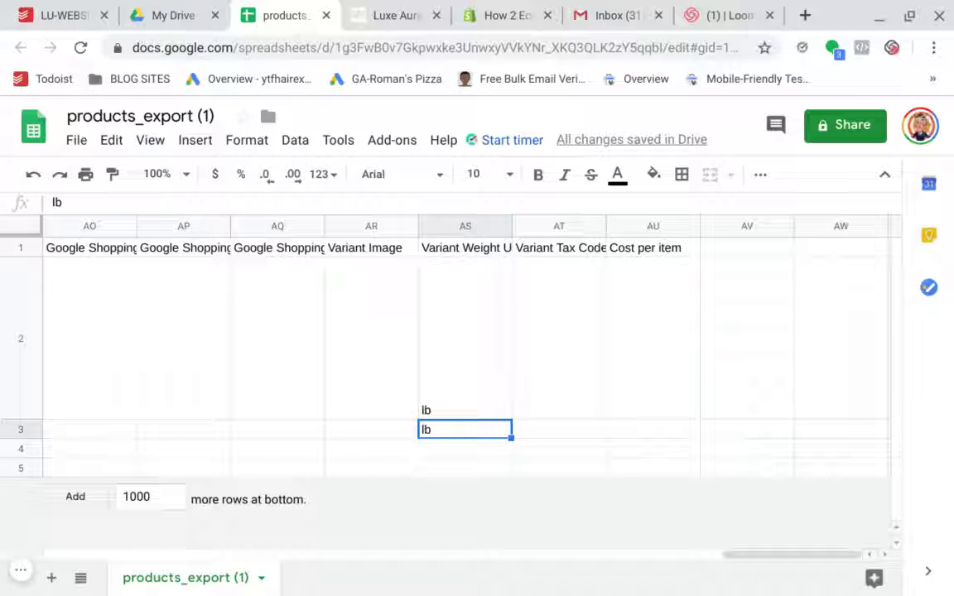
click(462, 403)
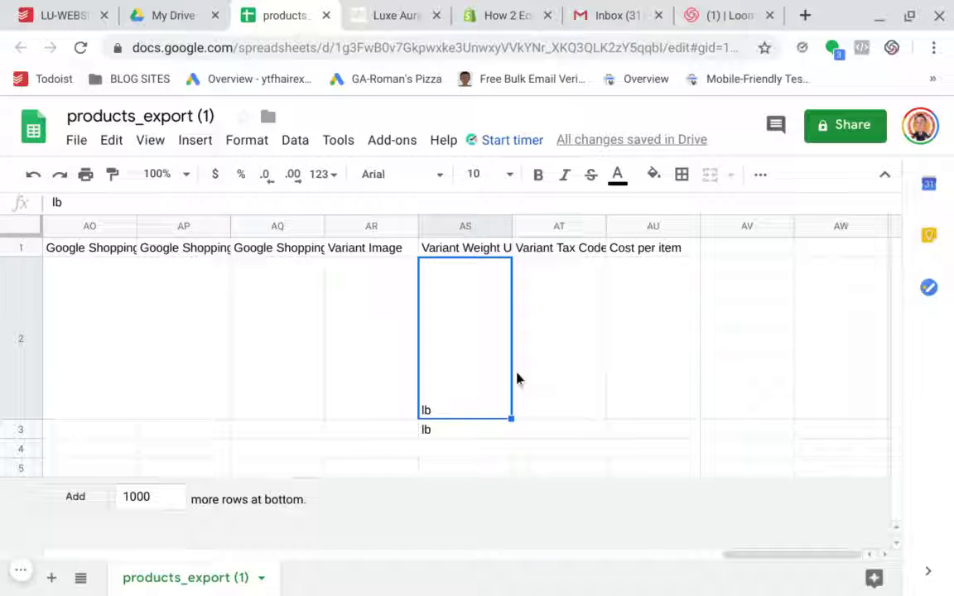
Examine the Variant Tax Code and Cost per item headers and their cells in row 2.
click(582, 254)
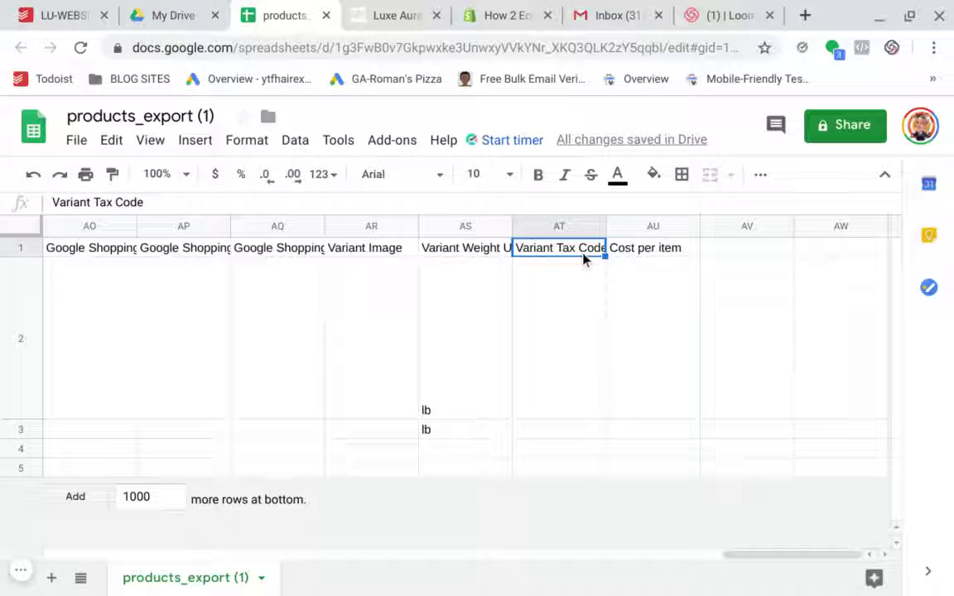
click(672, 256)
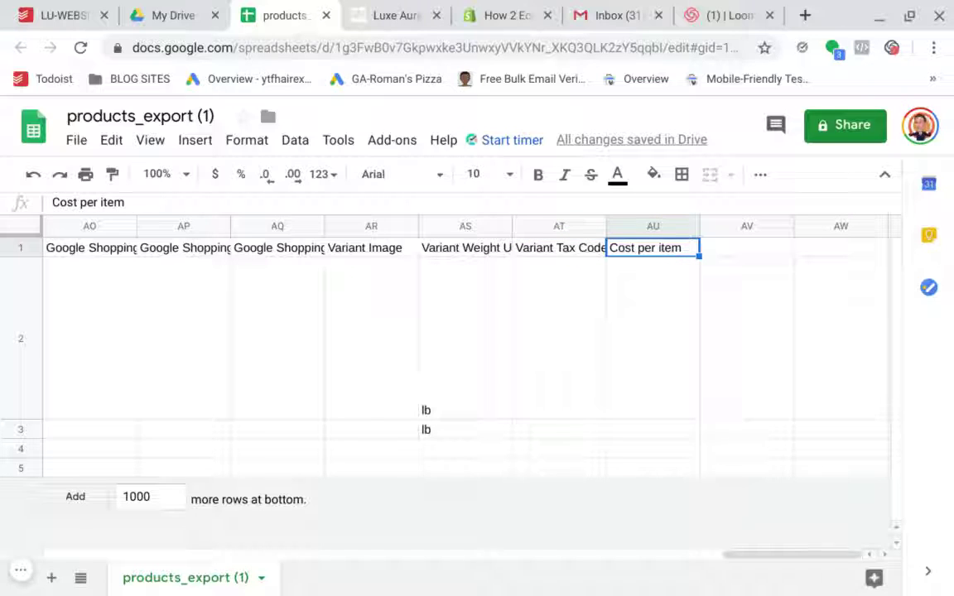
click(647, 385)
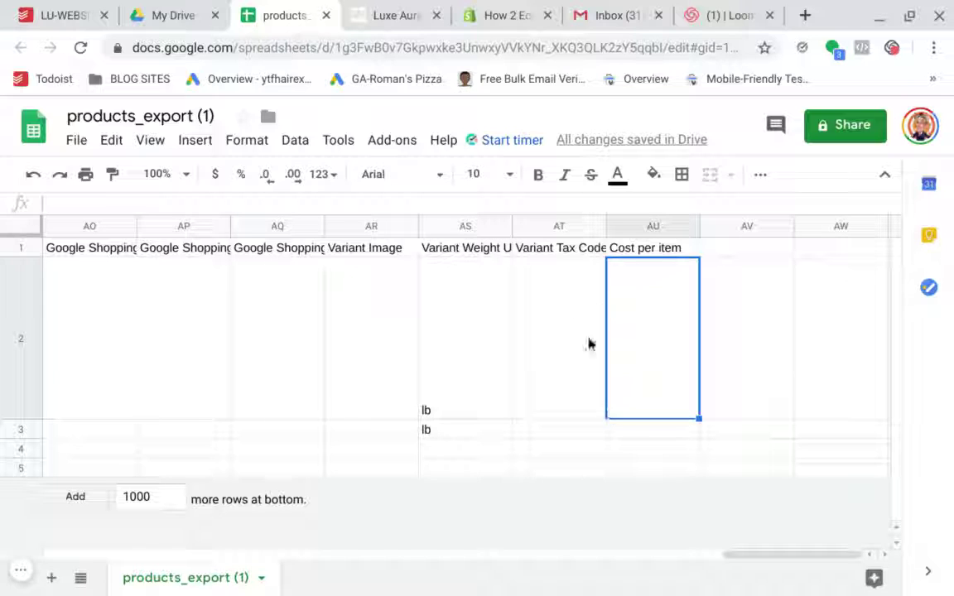
click(579, 252)
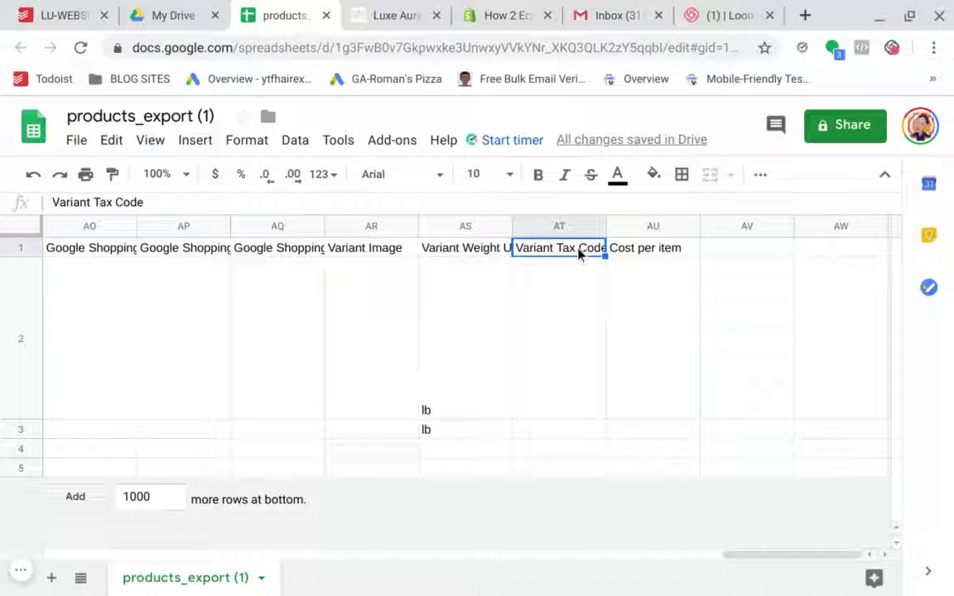
click(563, 313)
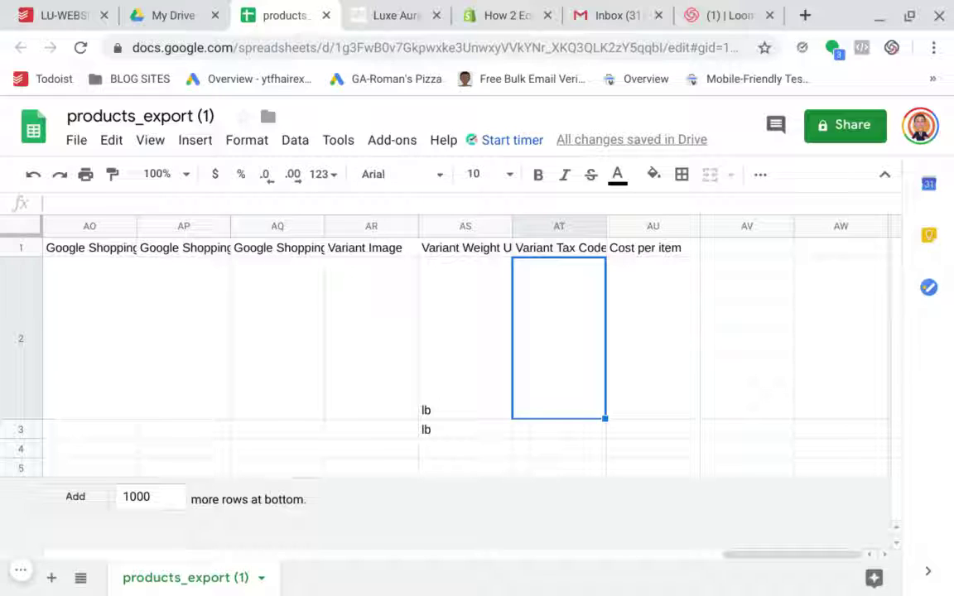
Return to the Handle column and compare the handles in A2 and A3.
scroll(473, 340, left, 15)
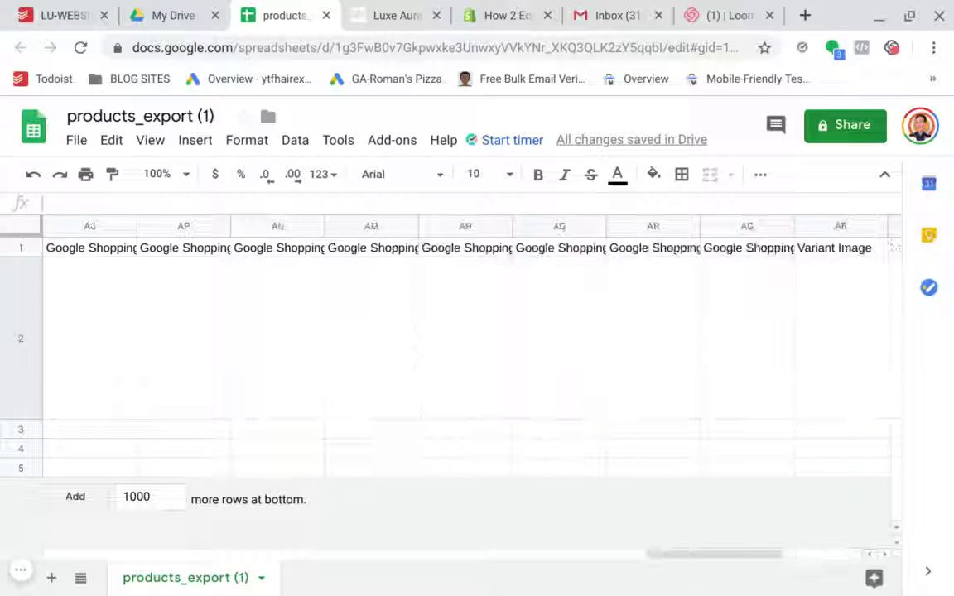
scroll(381, 350, left, 15)
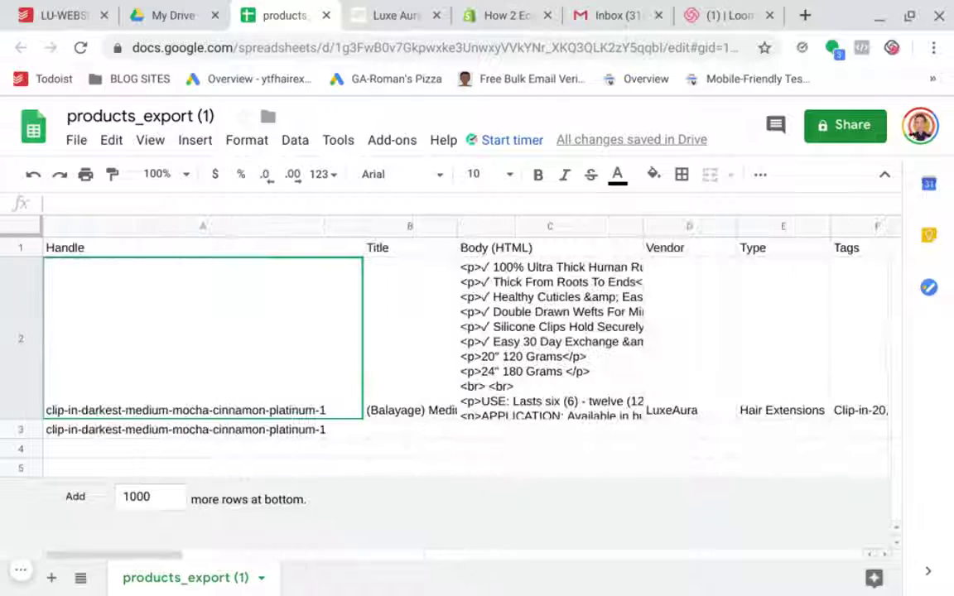
click(296, 430)
click(291, 406)
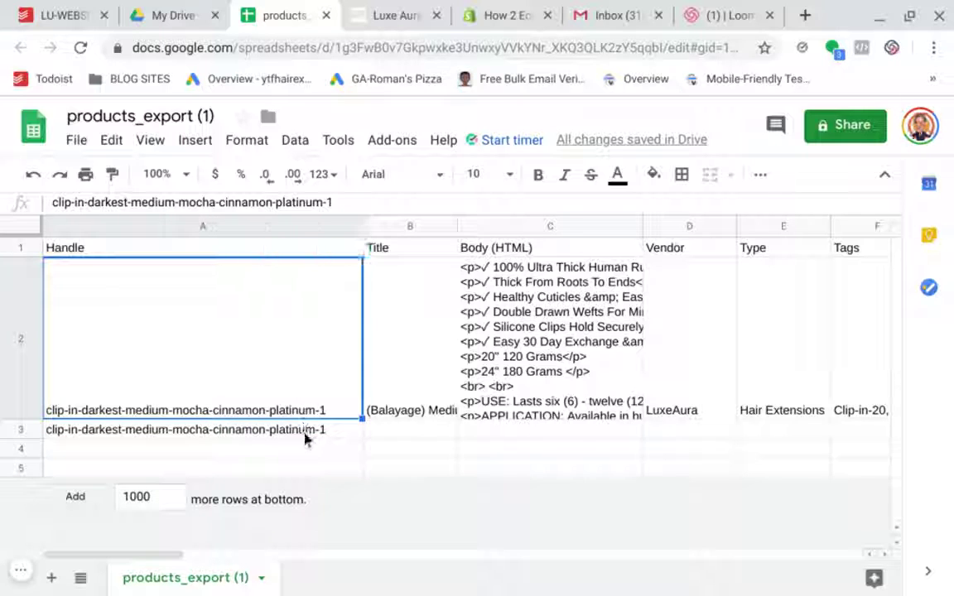
click(306, 439)
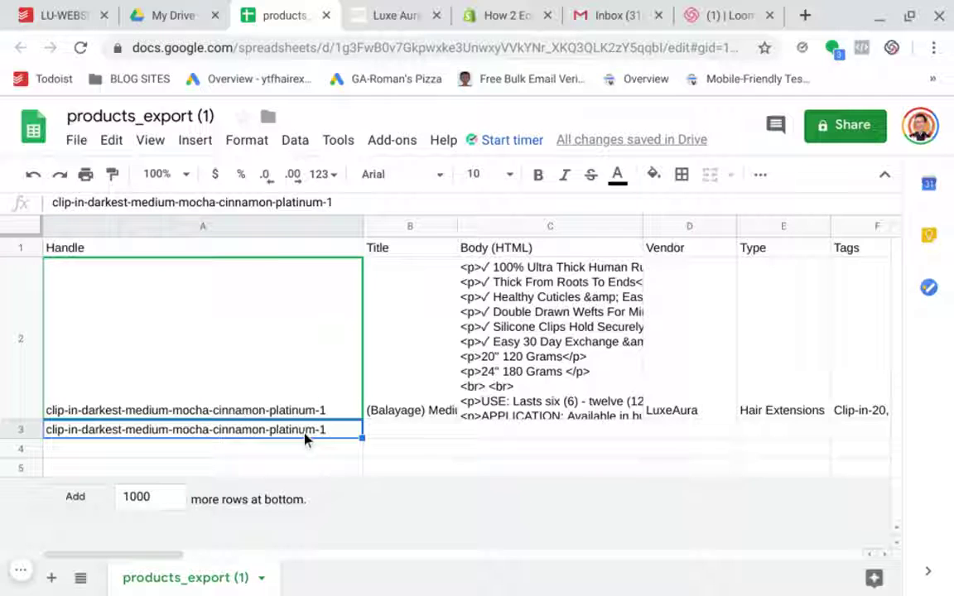
click(309, 415)
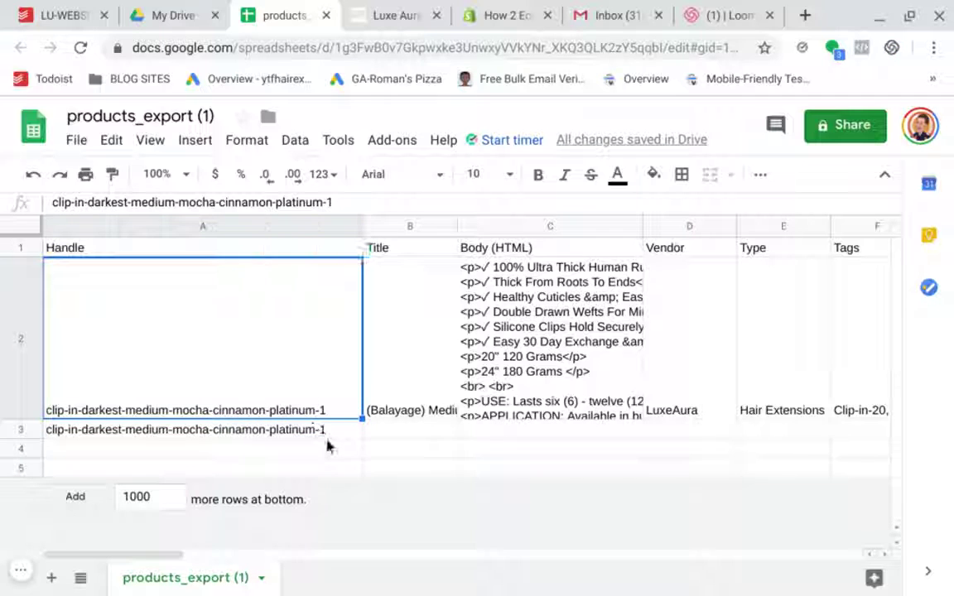
click(330, 439)
Review the product and option columns for both variant rows, from Title through Variant SKU, and return to the Handle column.
scroll(332, 441, right, 2)
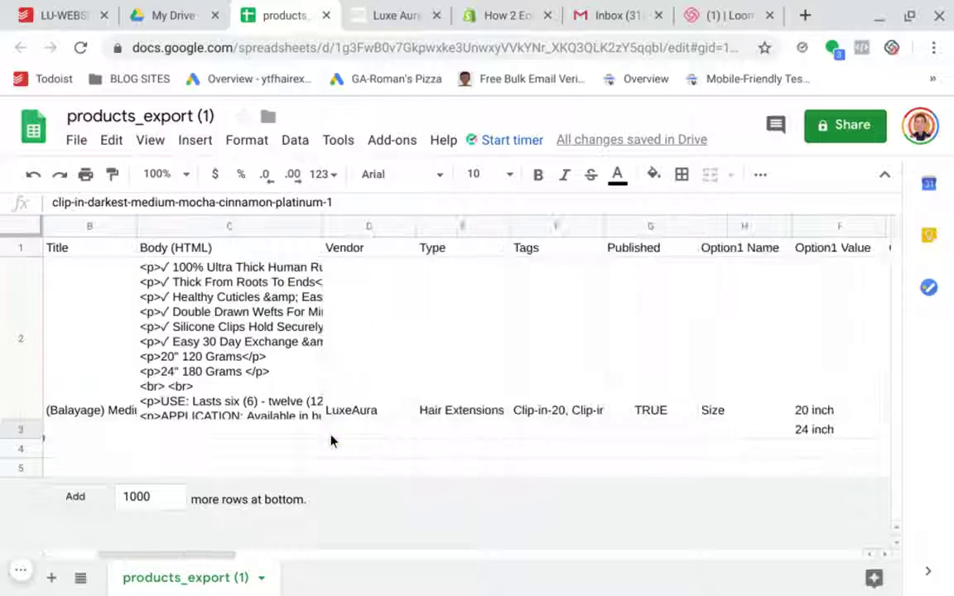
scroll(329, 440, right, 4)
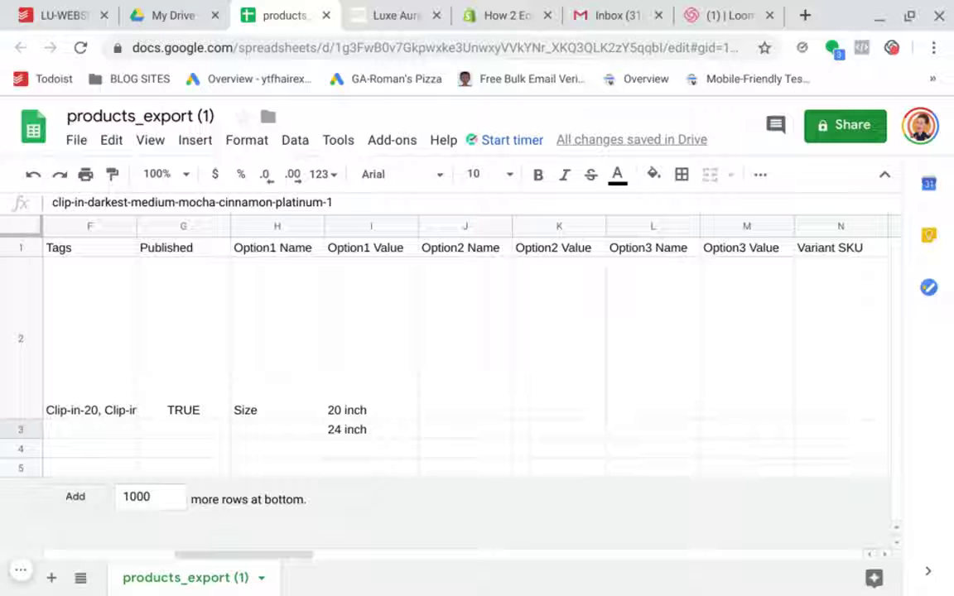
scroll(329, 440, left, 6)
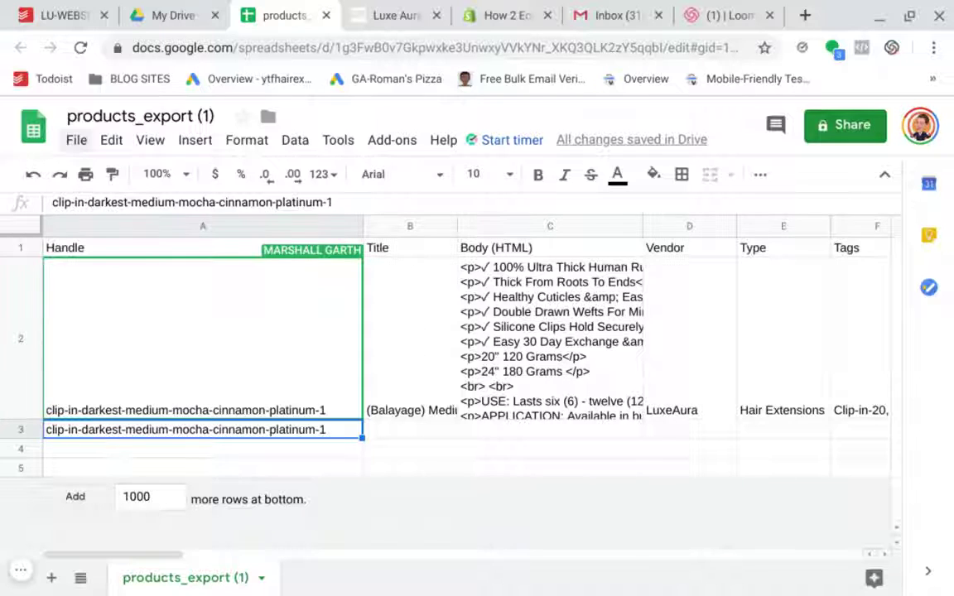
Switch to the Shopify admin and open the dialog for importing products from a CSV file on the Products page.
click(486, 18)
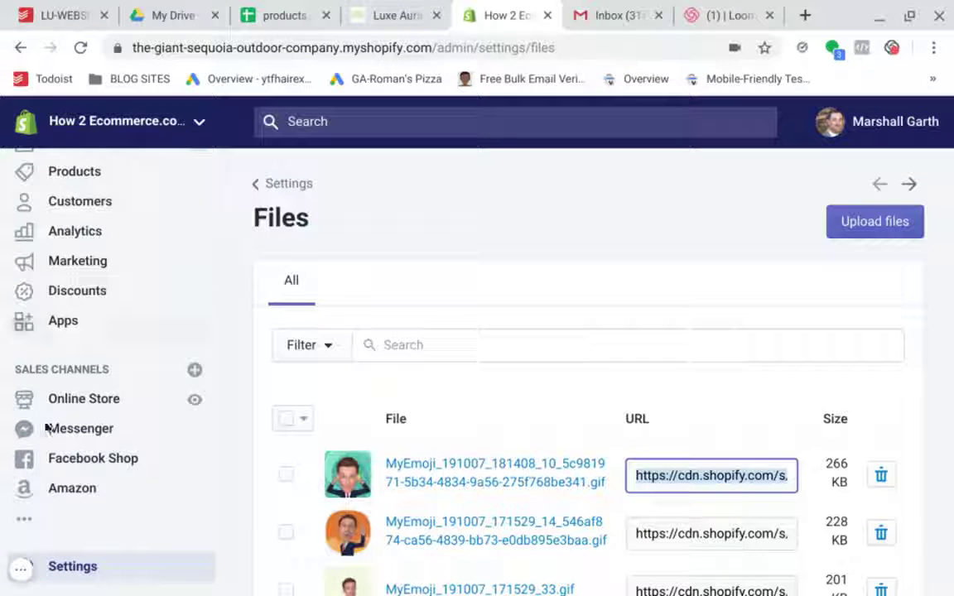
click(79, 174)
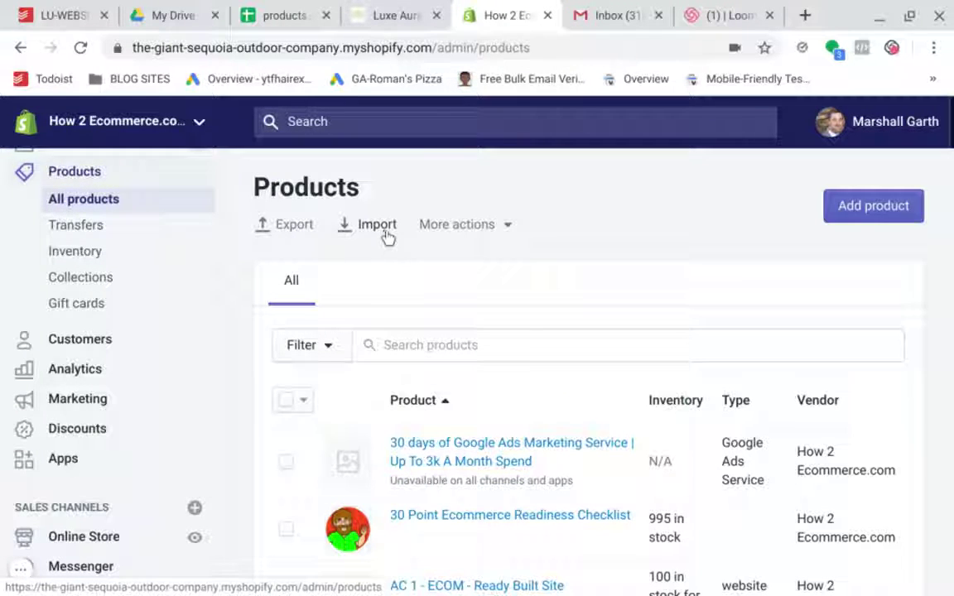
click(377, 226)
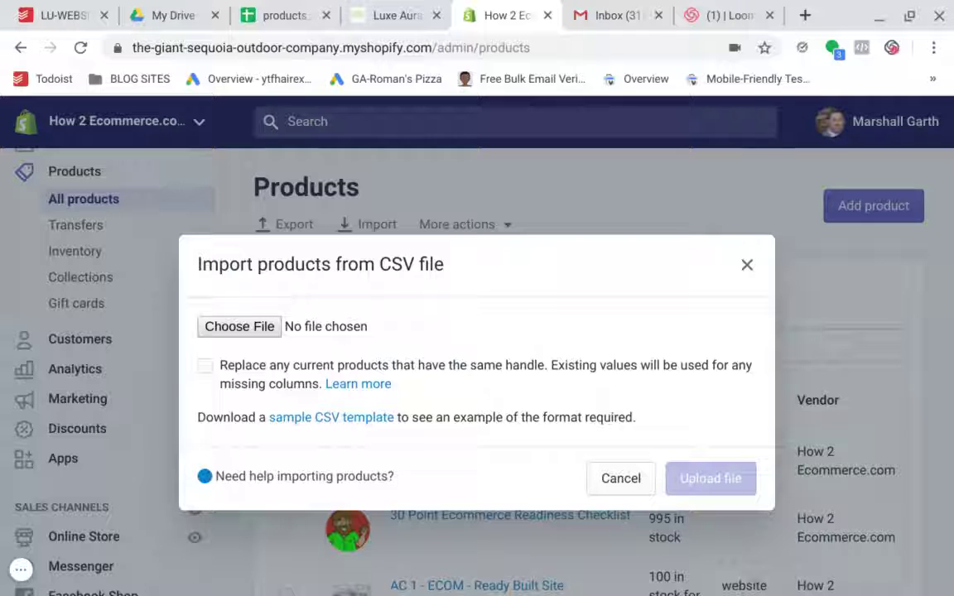
Look at the Handle column in the products_export (1) spreadsheet and return to the CSV import dialog in the Shopify admin.
click(280, 12)
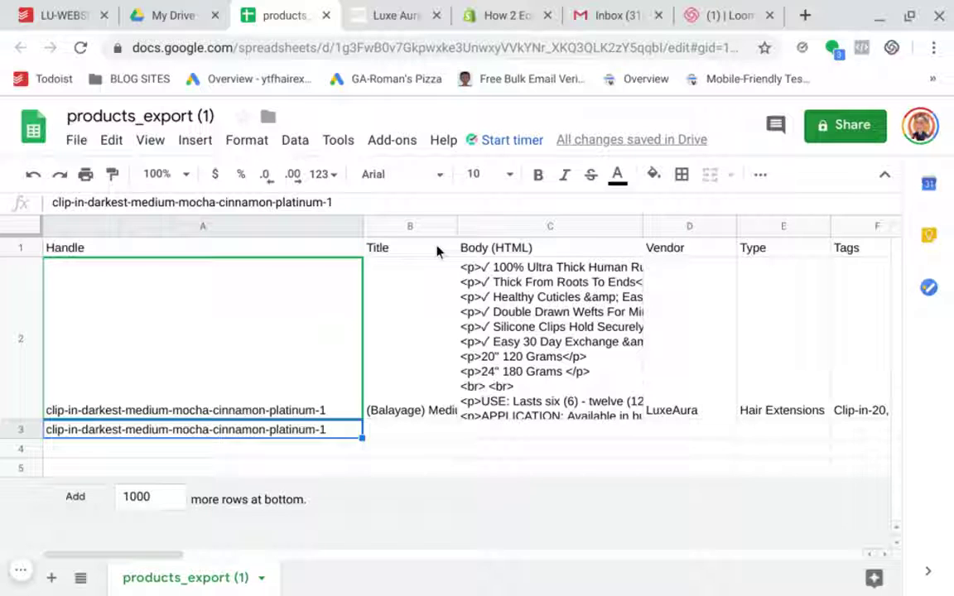
click(502, 15)
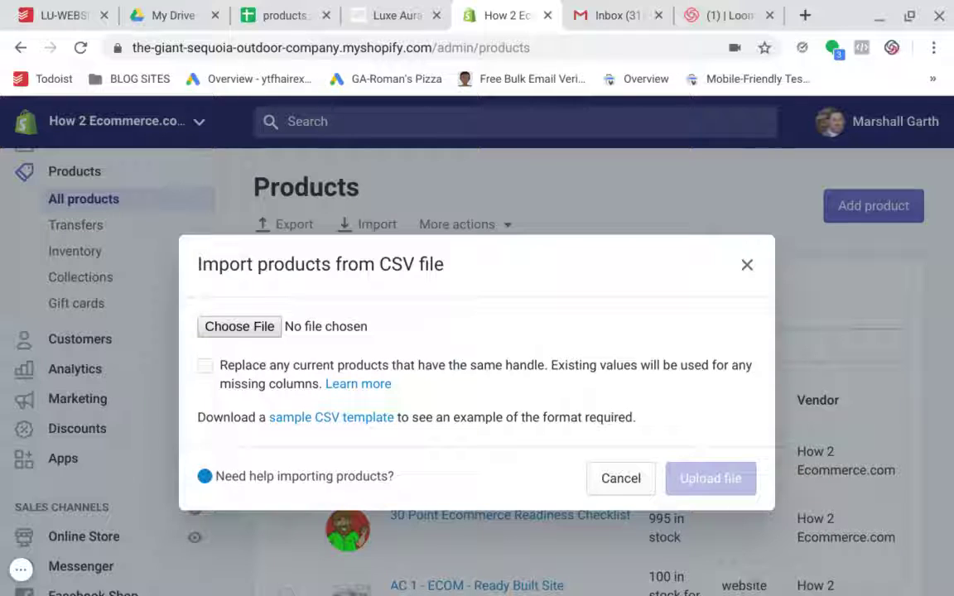
Try the option to replace current products that have the same handle, turn it off again, and cancel the CSV import.
click(205, 365)
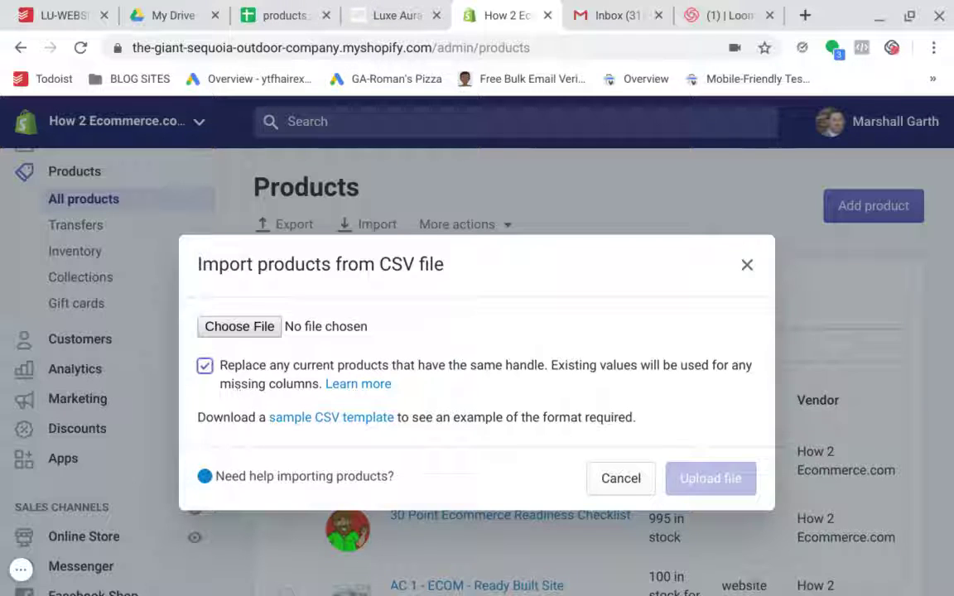
click(205, 367)
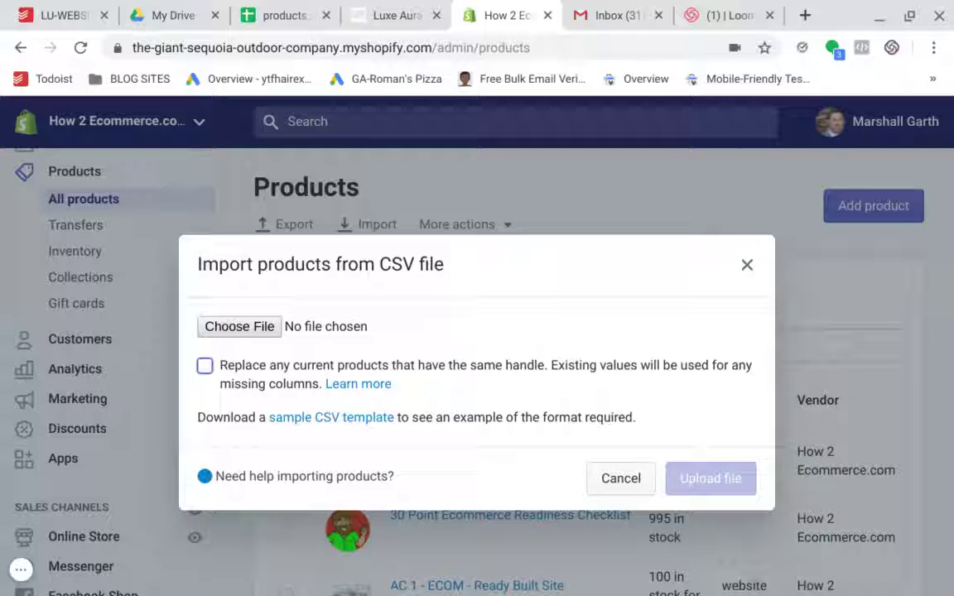
click(621, 479)
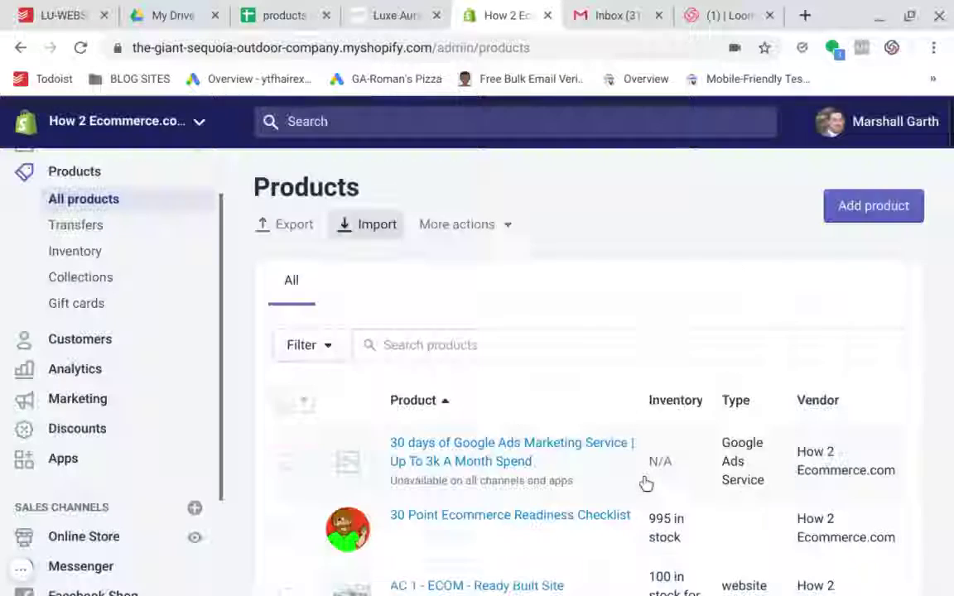
click(20, 569)
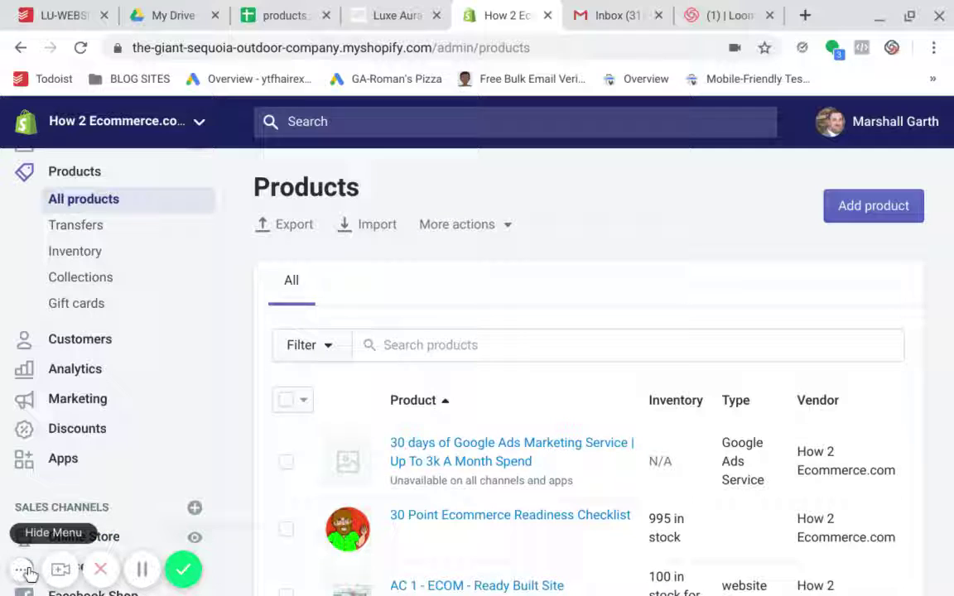